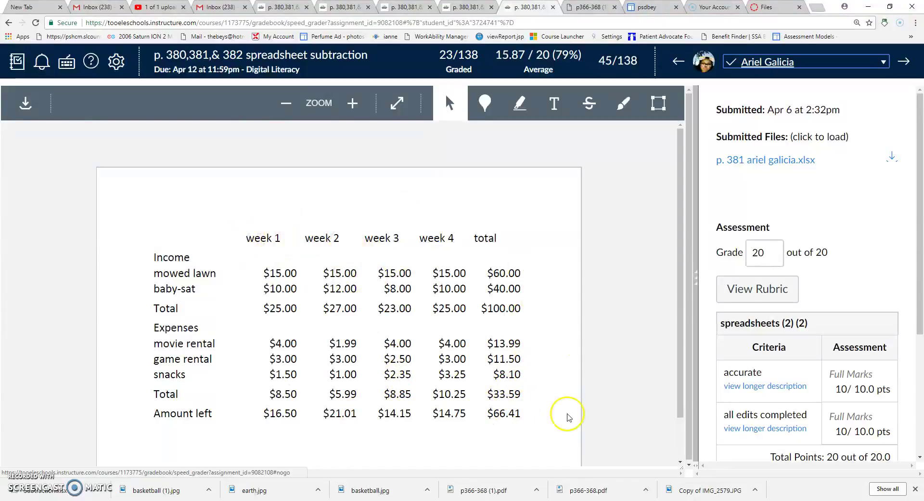
Step: Bring up the open Excel workbooks from the taskbar to reach Subtraction.xlsx
click(484, 500)
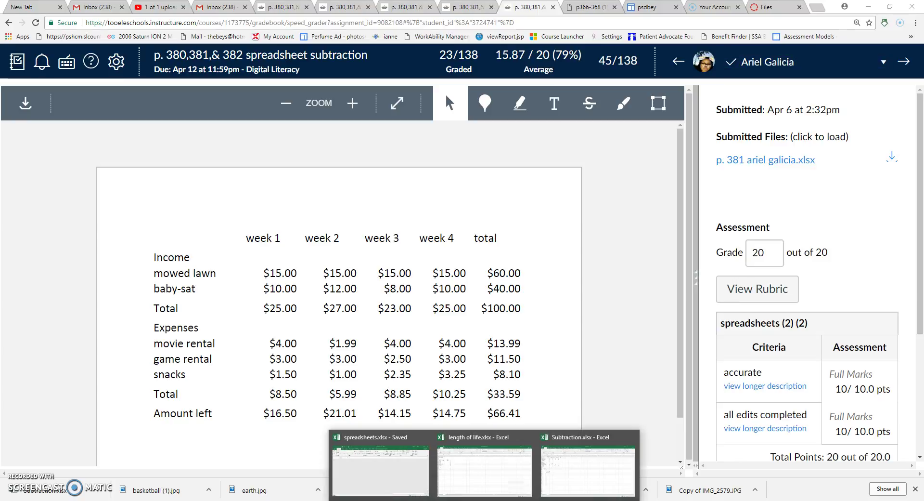
Step: Open Subtraction.xlsx and format B3:G13 as Currency with 2 decimals and no symbol
click(573, 472)
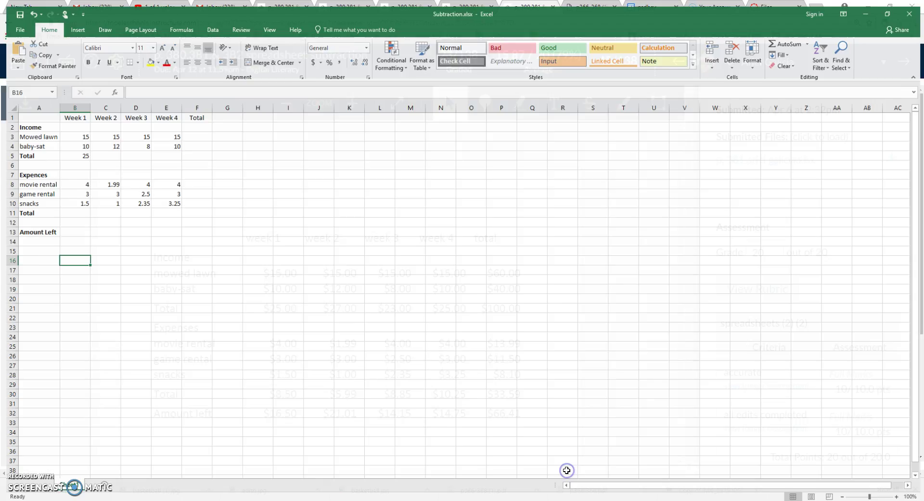
click(64, 131)
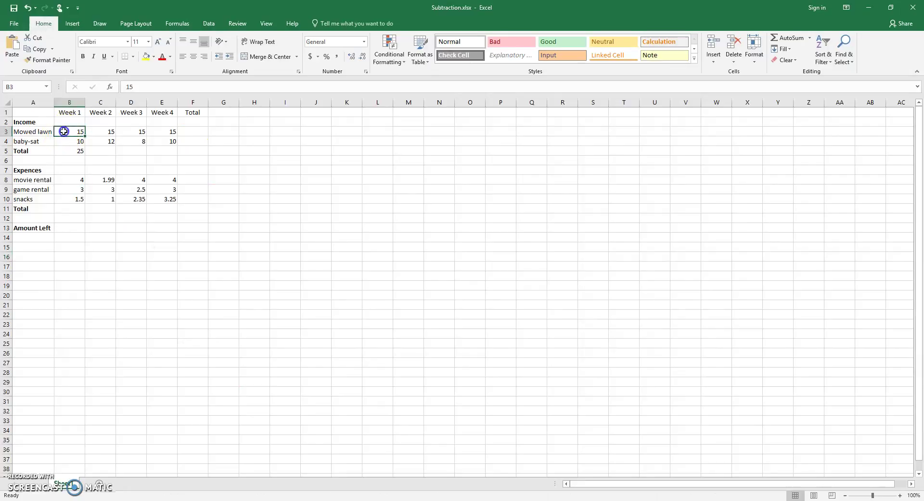
drag(64, 131, 213, 235)
click(214, 234)
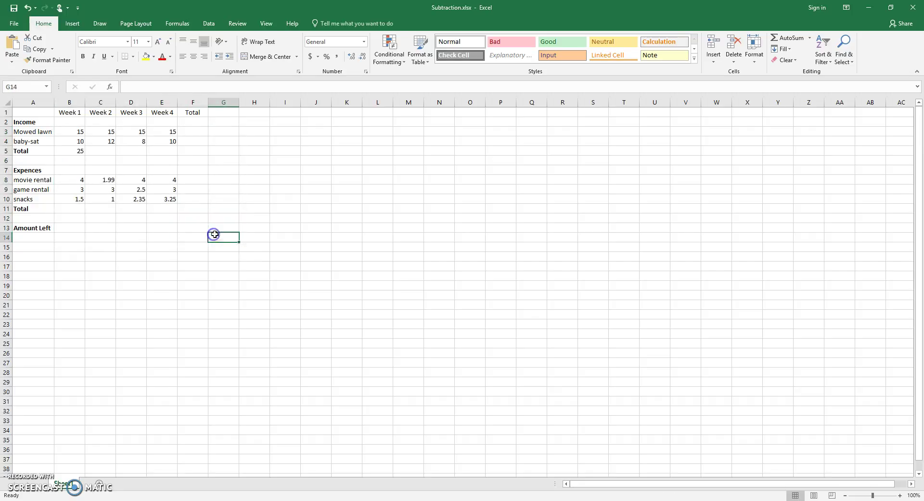
drag(71, 131, 221, 228)
right_click(218, 214)
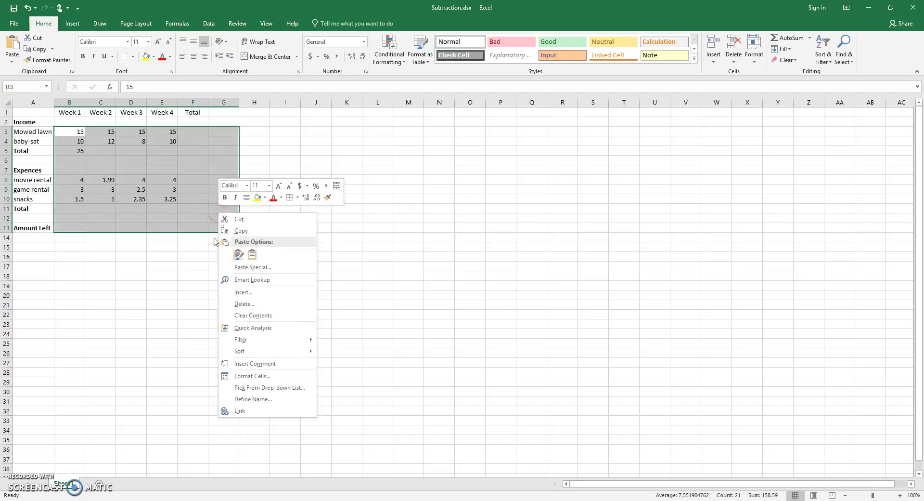
click(253, 376)
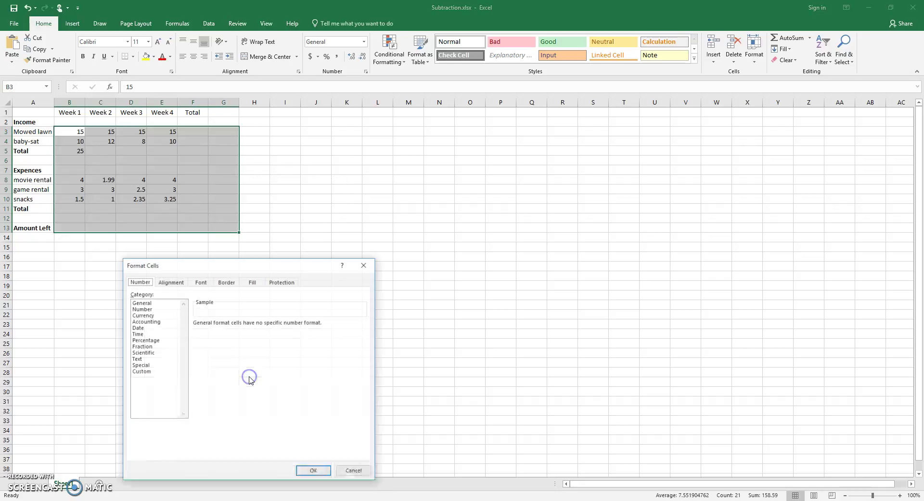
click(143, 315)
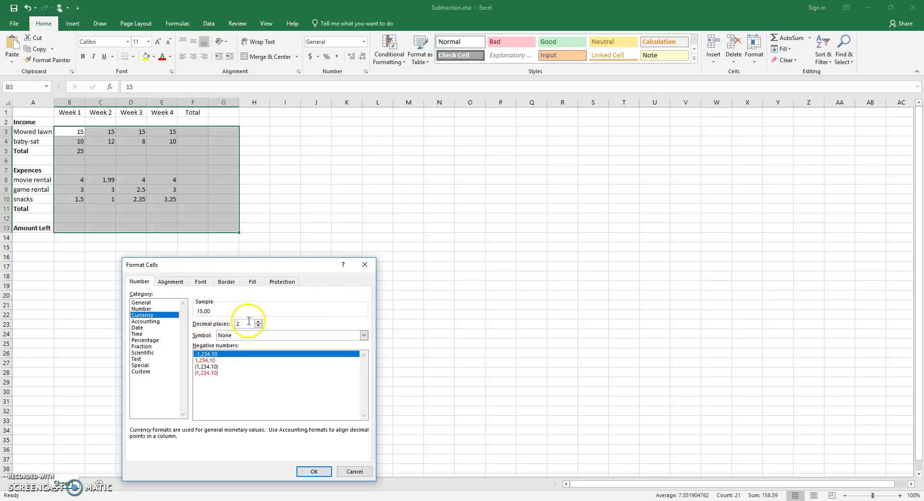
click(315, 470)
click(316, 468)
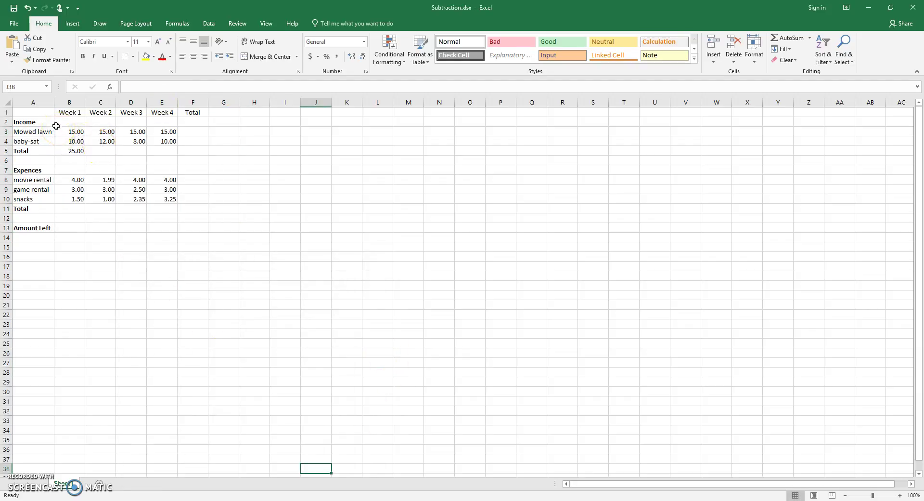
Step: Select the income and expense amounts in columns B to F, rows 3–13
drag(58, 121, 219, 234)
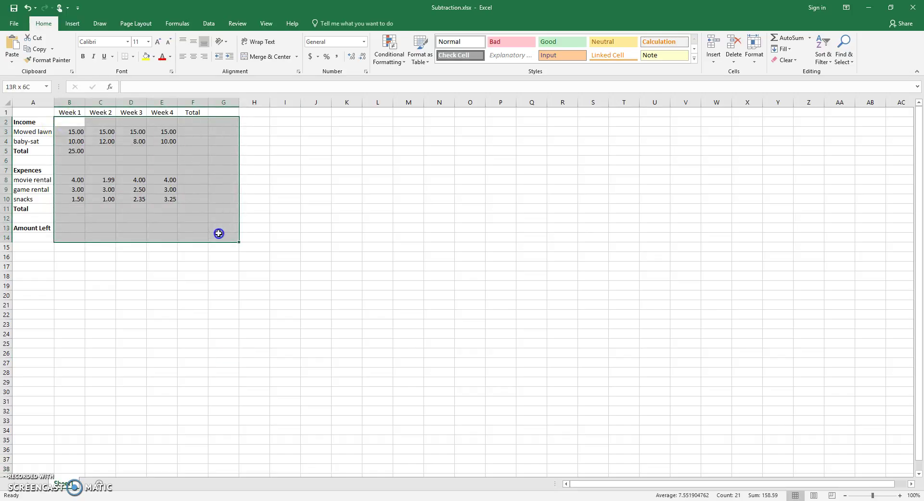
click(220, 234)
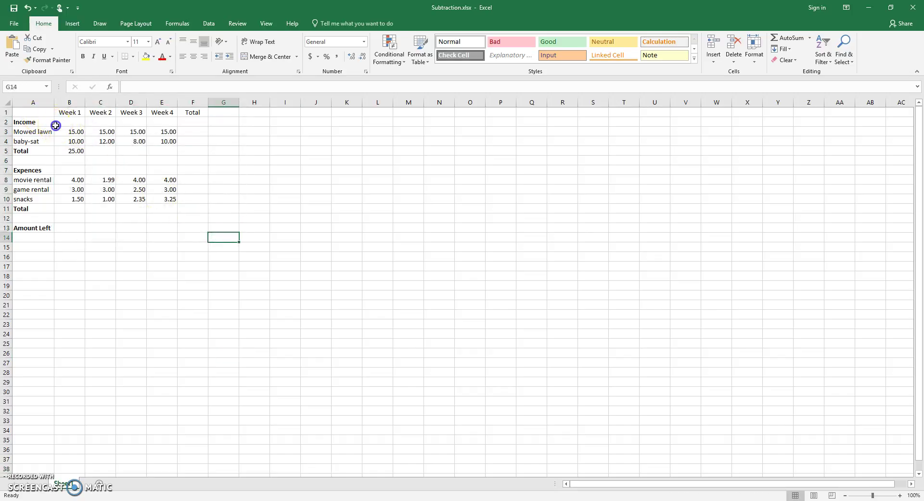
drag(57, 123, 210, 239)
click(212, 238)
mouse_move(60, 123)
mouse_down()
mouse_move(187, 205)
mouse_move(202, 228)
mouse_move(198, 186)
mouse_move(74, 116)
mouse_up()
click(202, 228)
click(76, 115)
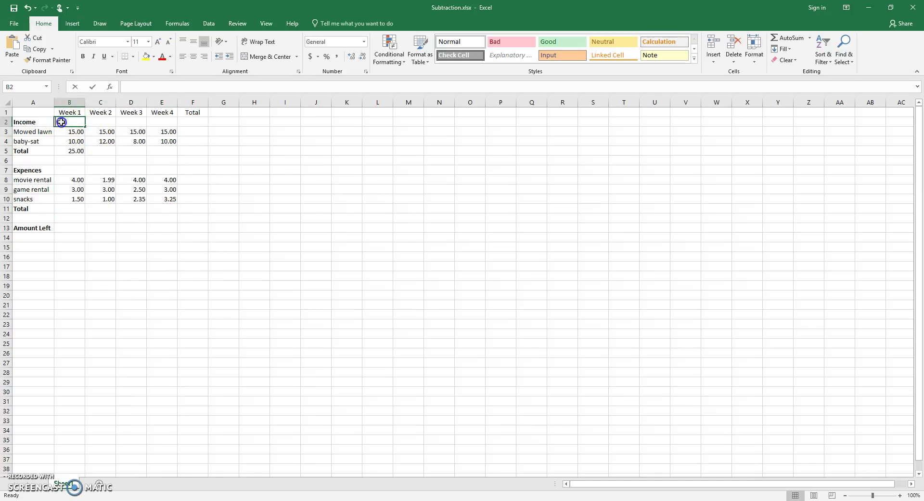
click(193, 199)
drag(73, 128, 204, 229)
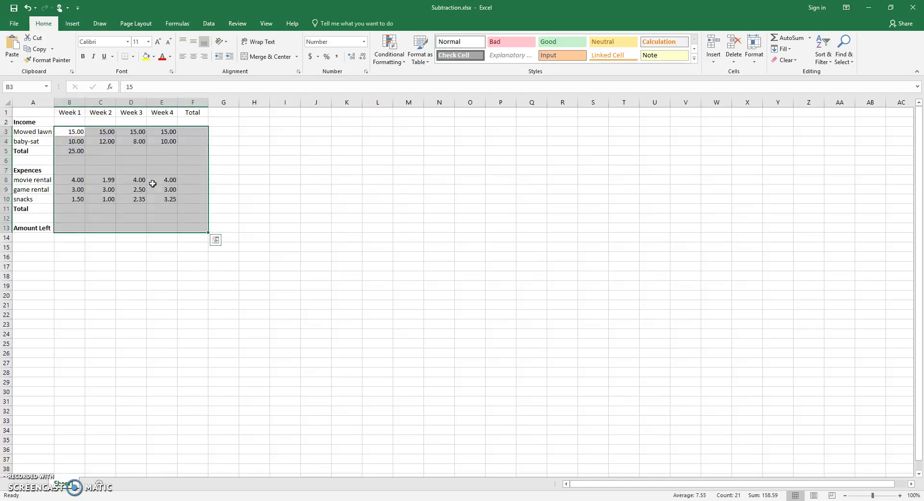
Step: Apply Currency format with the $ symbol and 2 decimals ($#,##0.00) to the amounts
right_click(153, 184)
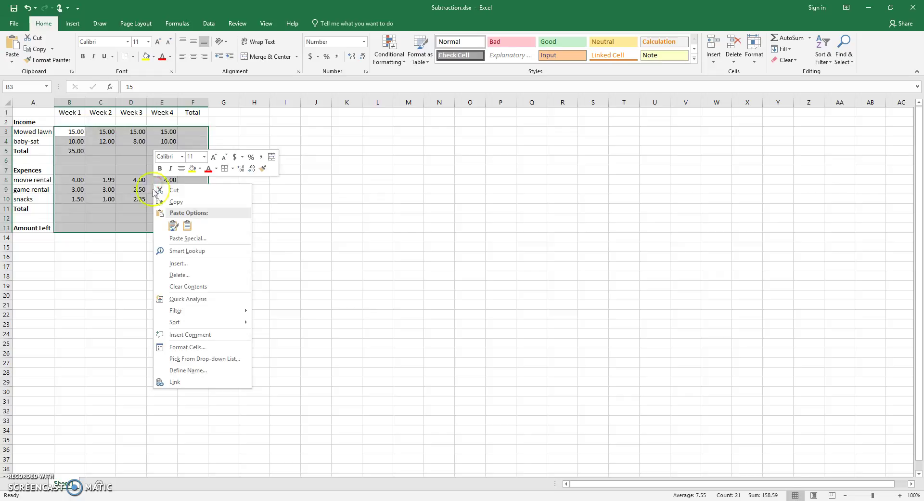
click(187, 347)
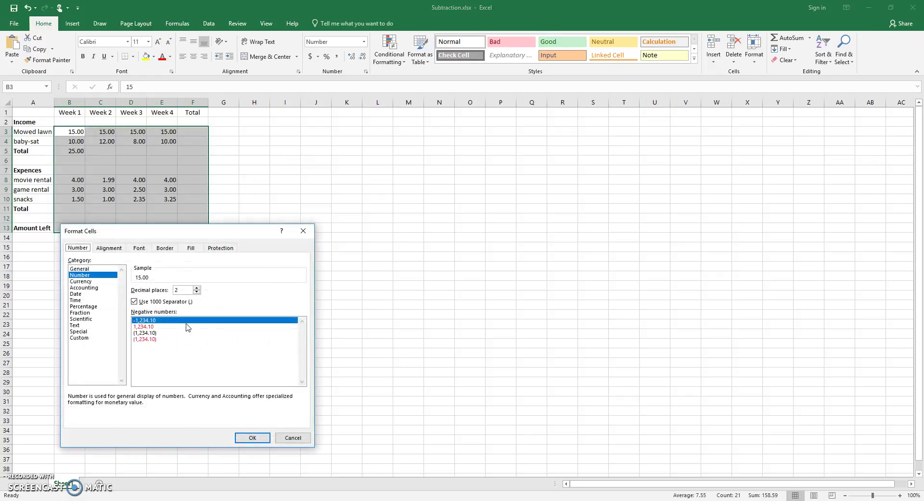
click(88, 282)
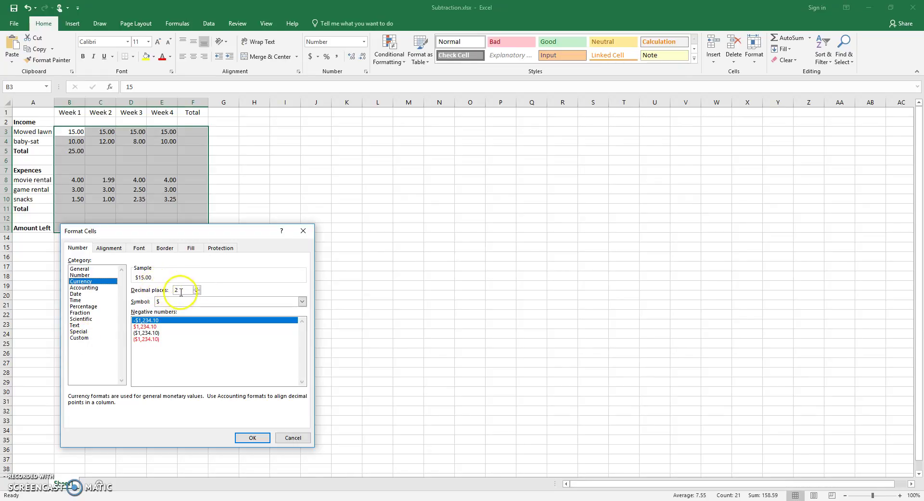
click(78, 337)
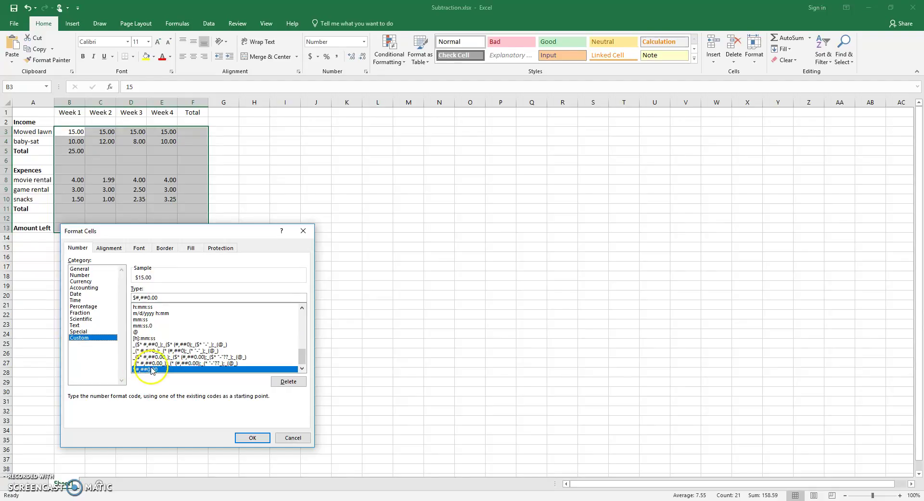
click(252, 438)
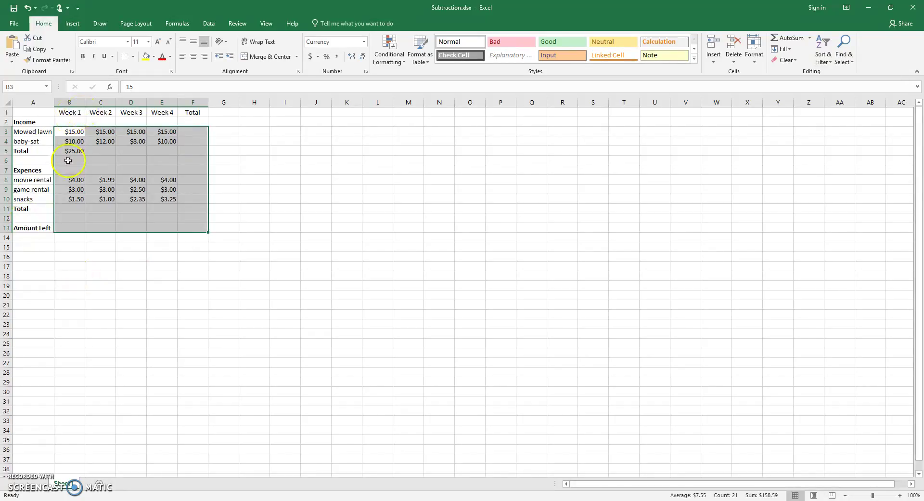
Step: Inspect the Week 2 mowed lawn value, then move to the Week 2 total cell C5
click(106, 131)
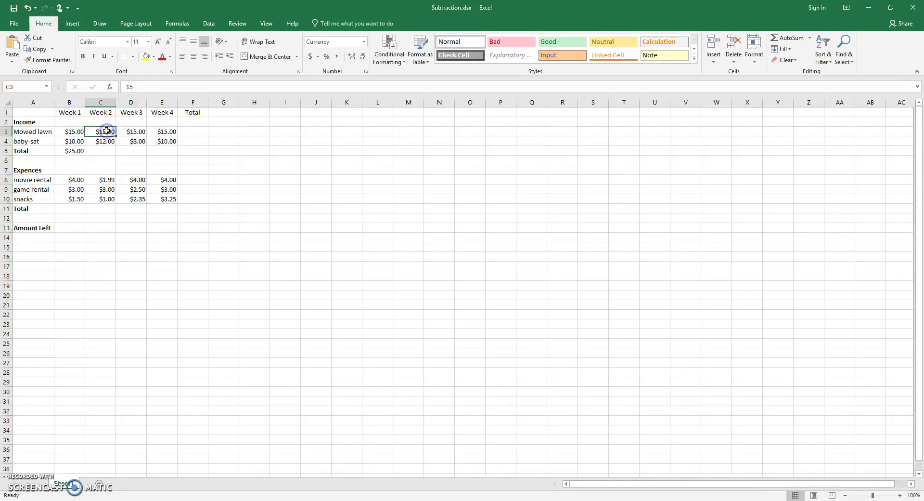
double_click(138, 88)
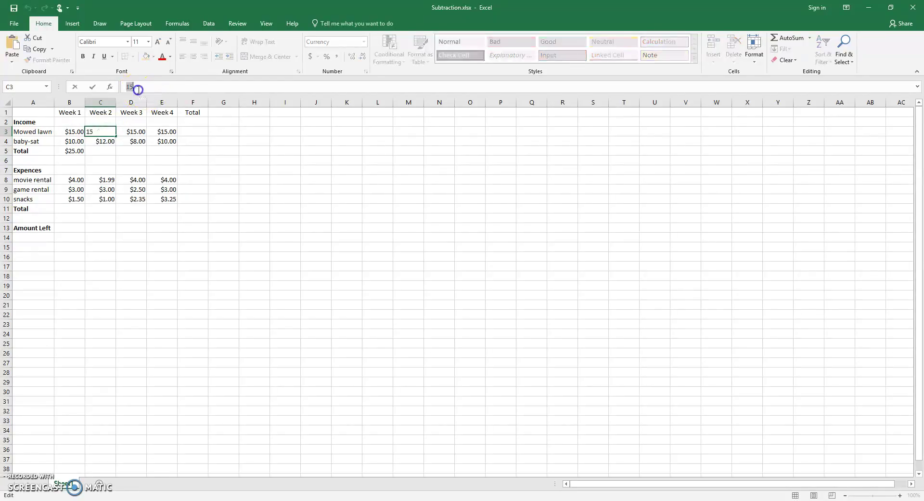
key(BackSpace)
key(Escape)
click(130, 150)
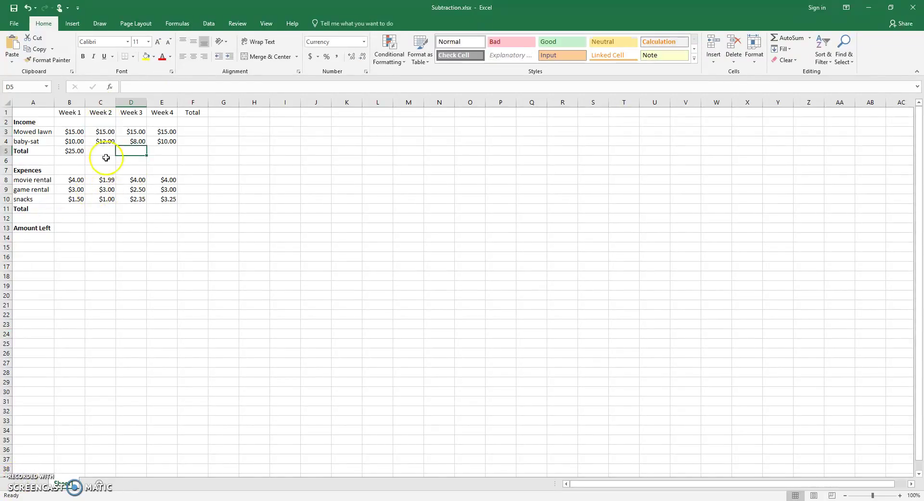
key(Left)
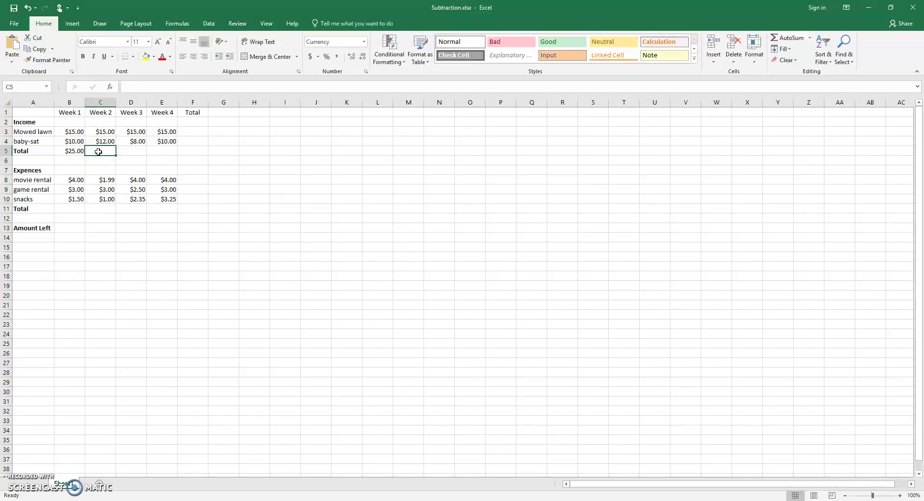
Step: Enter =C3+C4 in C5 so the Week 2 income total shows $27.00
click(138, 87)
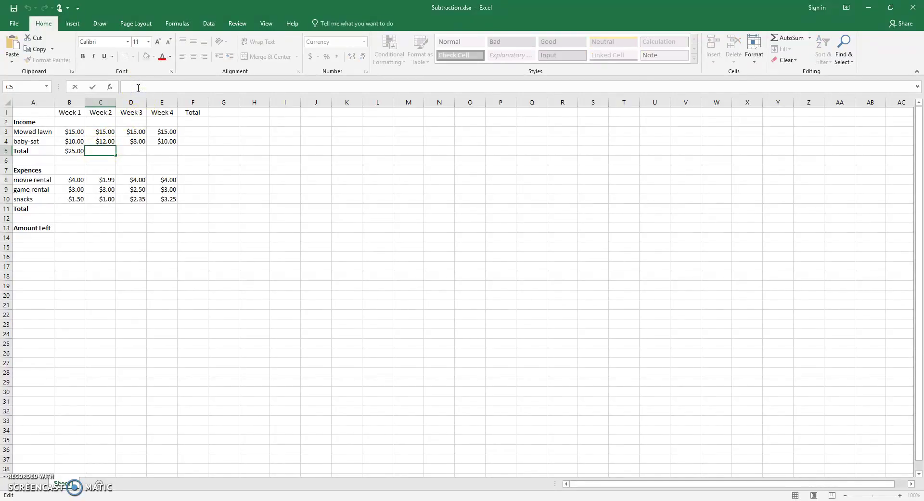
text(-)
key(BackSpace)
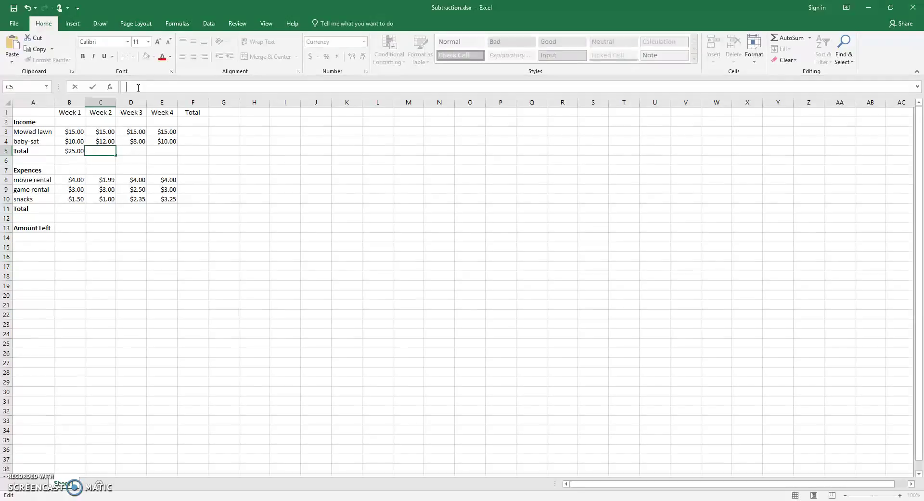
text(-)
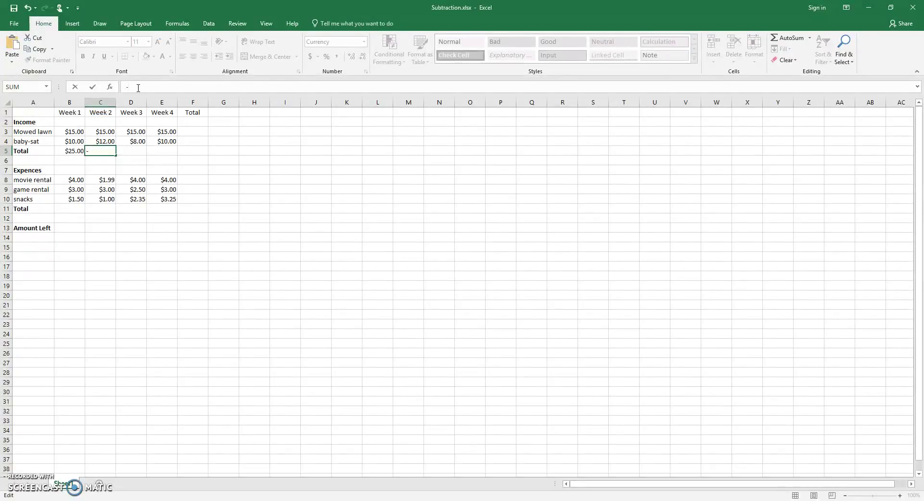
key(BackSpace)
text(=)
click(101, 134)
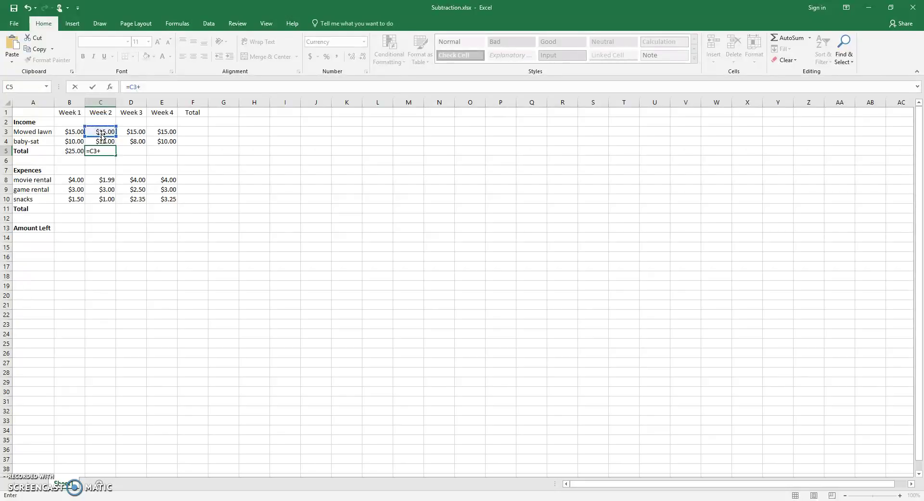
click(104, 140)
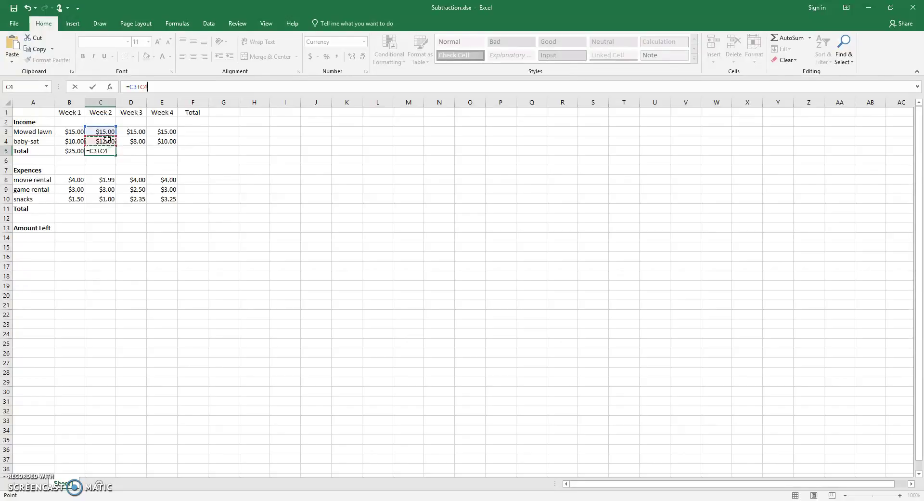
key(Return)
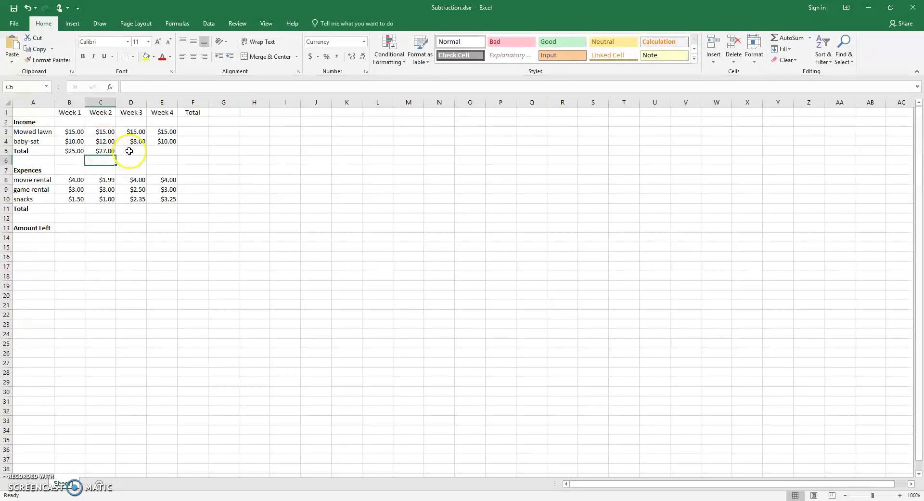
Step: Enter 8 as the Week 3 baby-sat amount, shown as $8.00
click(129, 150)
drag(130, 131, 132, 141)
click(132, 140)
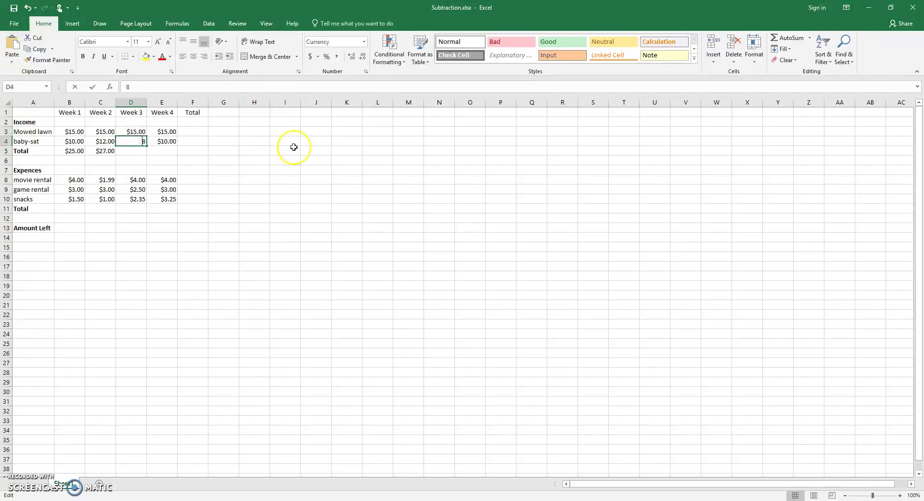
text(8)
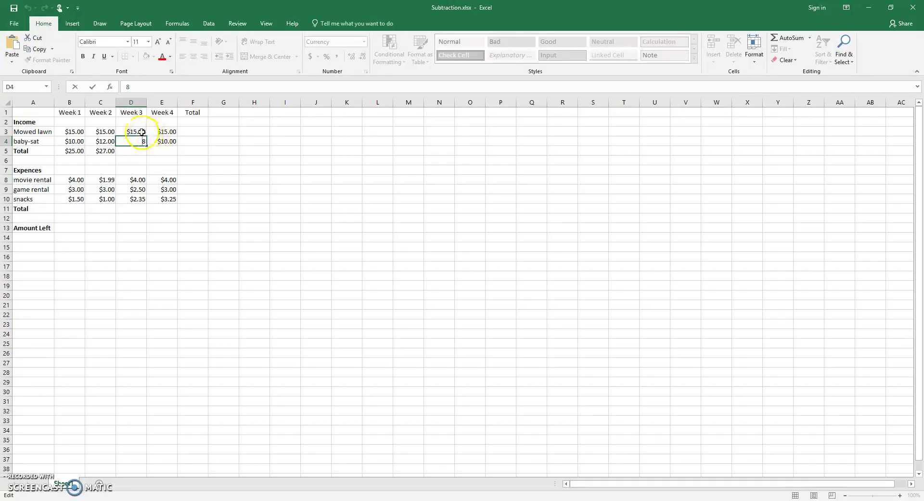
click(136, 130)
click(129, 135)
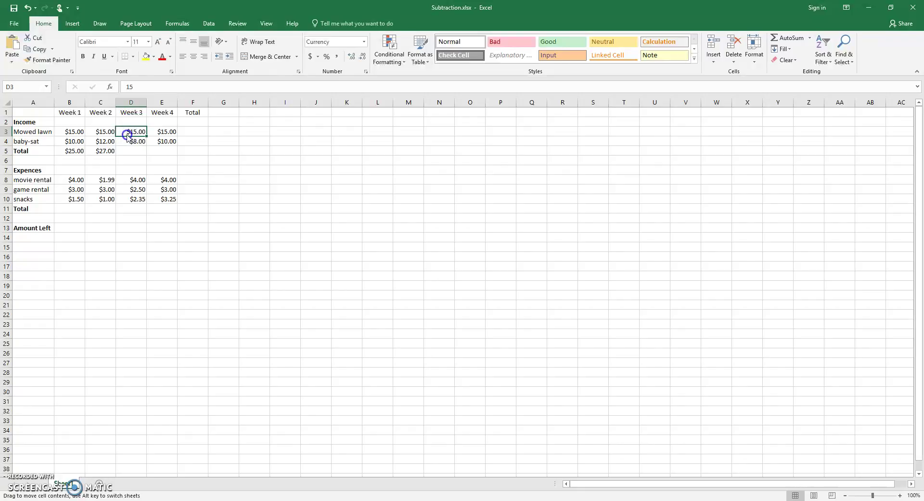
click(185, 134)
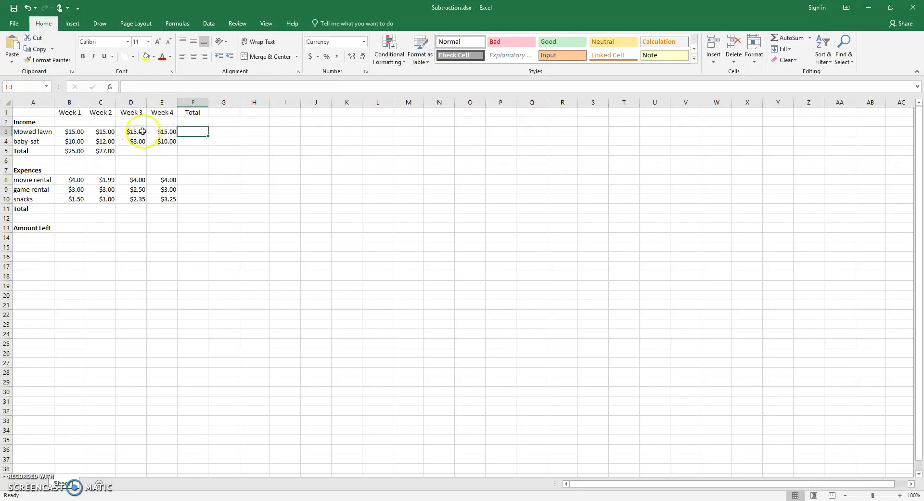
Step: AutoSum Week 3 and 4 income totals ($23.00, $25.00) and row totals ($60.00, $40.00, $100.00)
drag(134, 131, 136, 141)
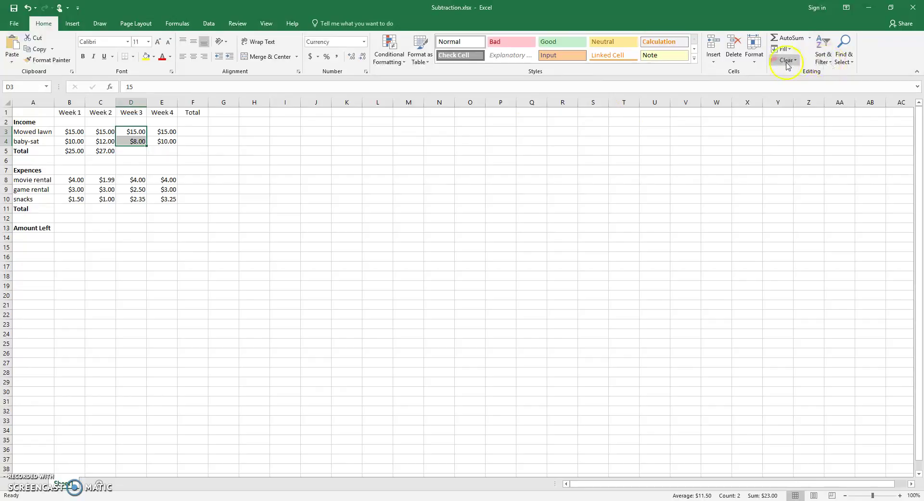
click(790, 39)
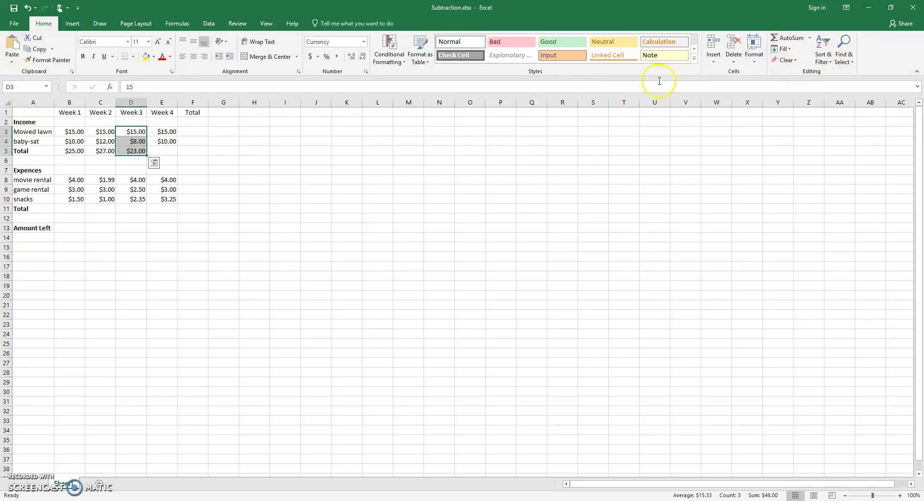
drag(164, 135, 165, 137)
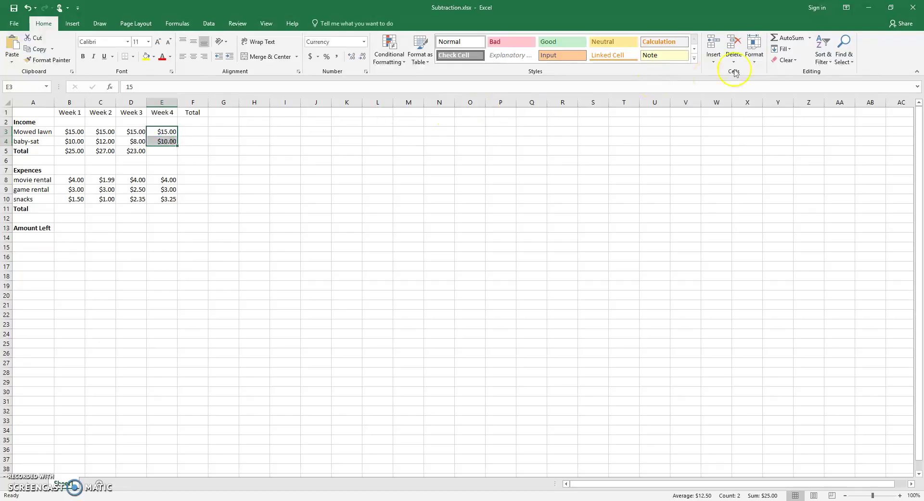
click(785, 38)
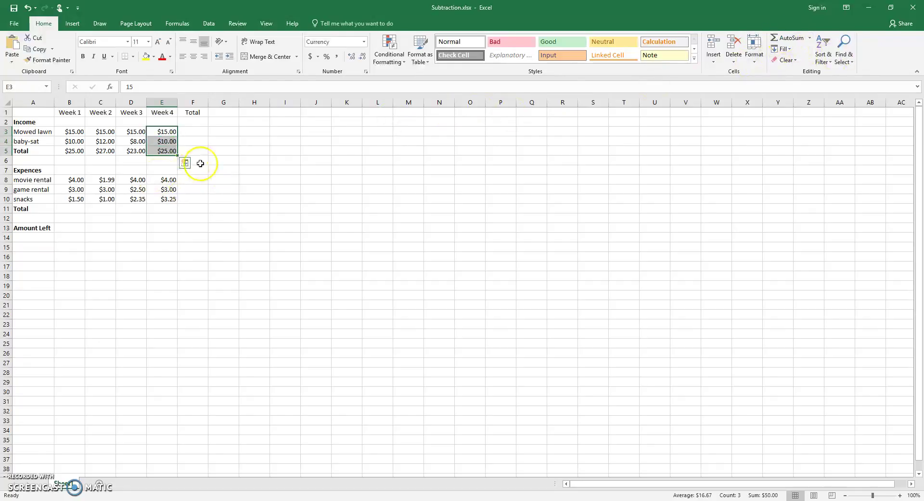
click(185, 162)
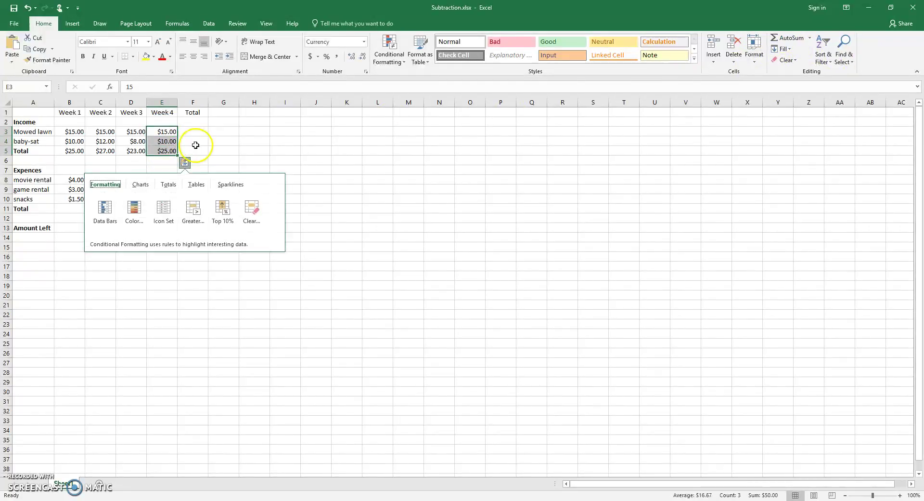
click(227, 150)
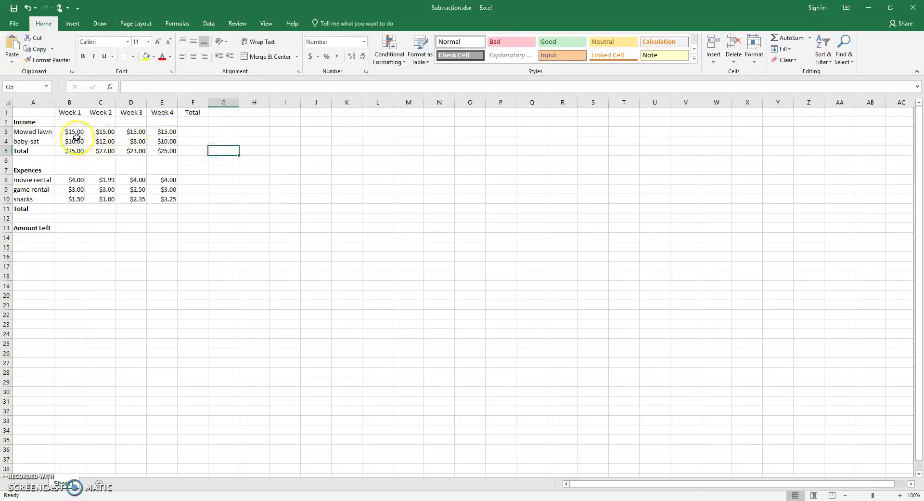
drag(72, 134, 192, 148)
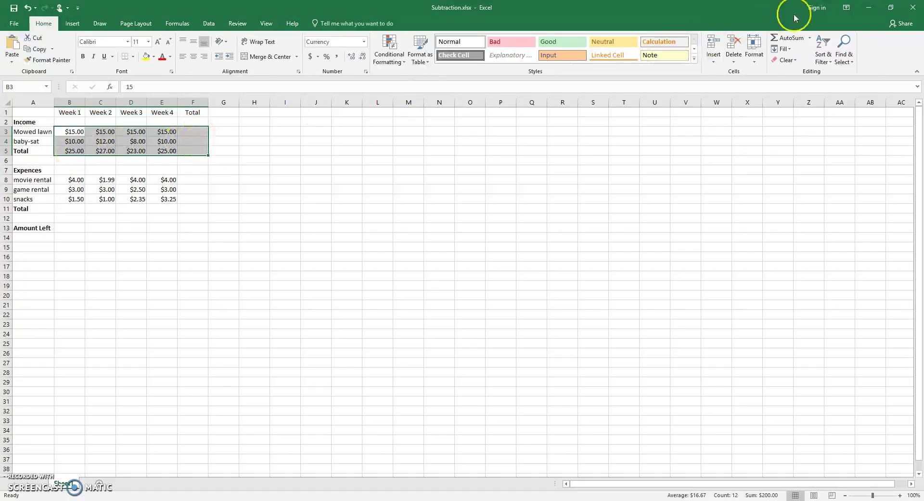
click(798, 38)
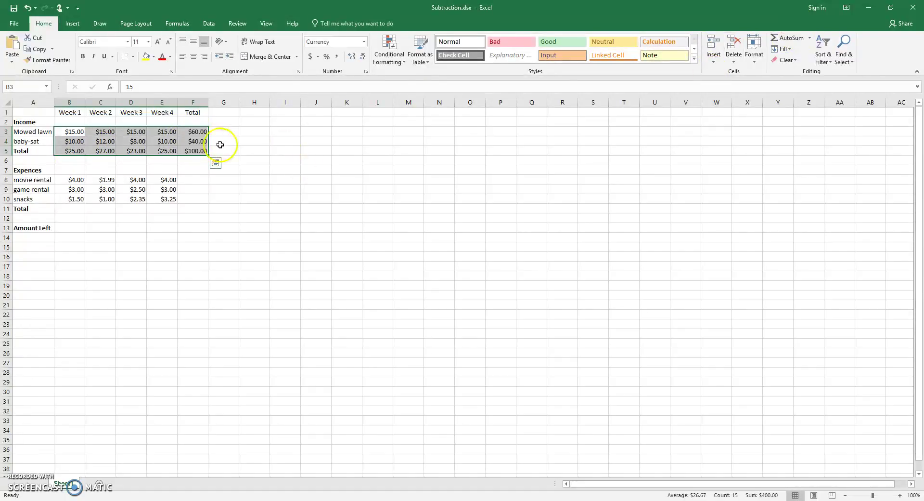
Step: AutoSum B8:E10 to fill the expense Total row with $8.50, $5.99, $8.85 and $10.25
click(196, 181)
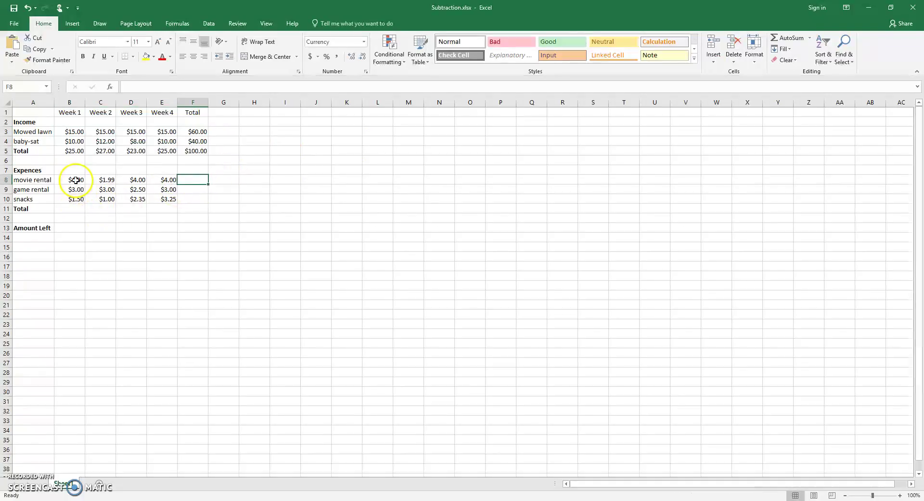
drag(75, 180, 162, 198)
click(75, 199)
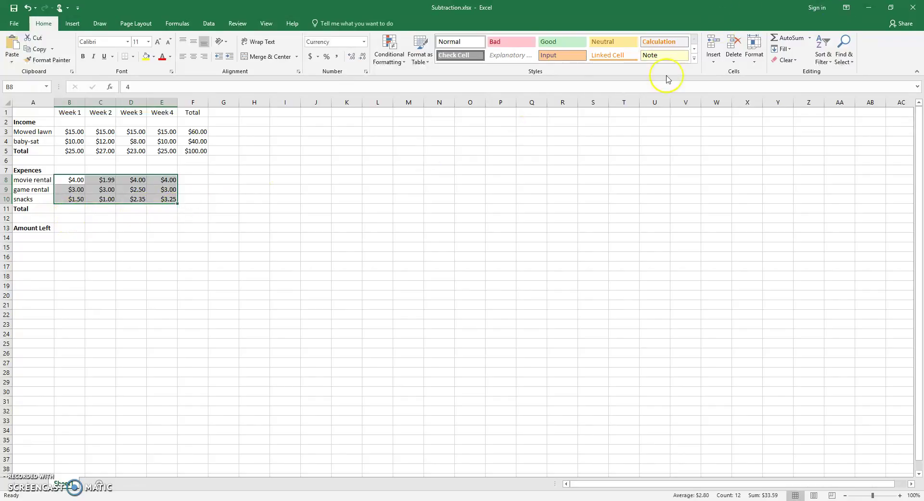
click(791, 38)
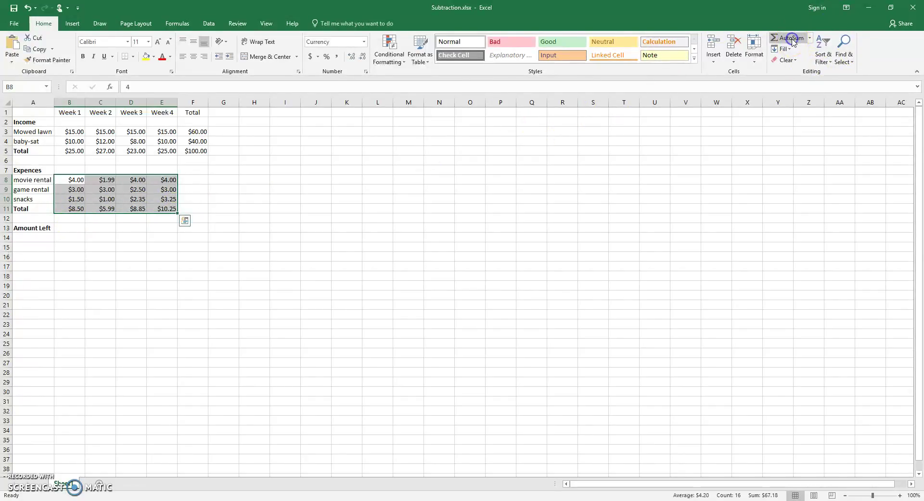
click(200, 183)
click(62, 181)
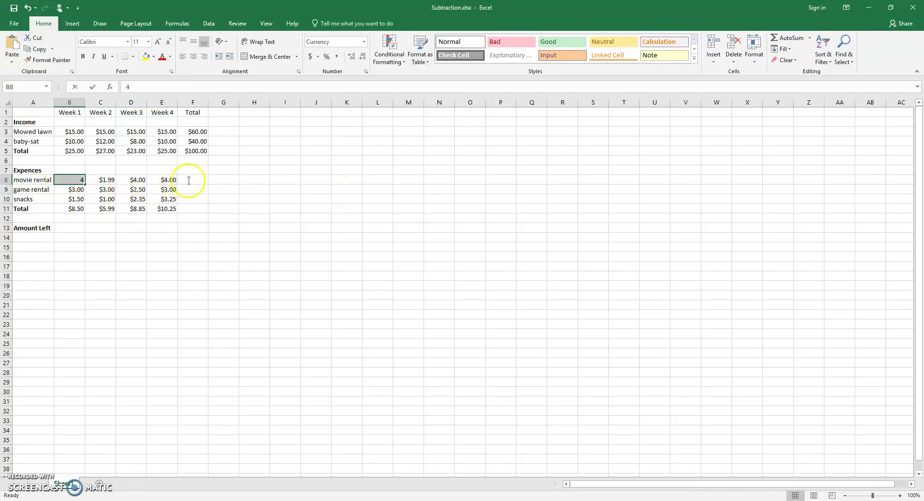
Step: Enter 4 for Week 1 movie rental and AutoSum expense row totals: $13.99, $11.50, $8.10
text(4)
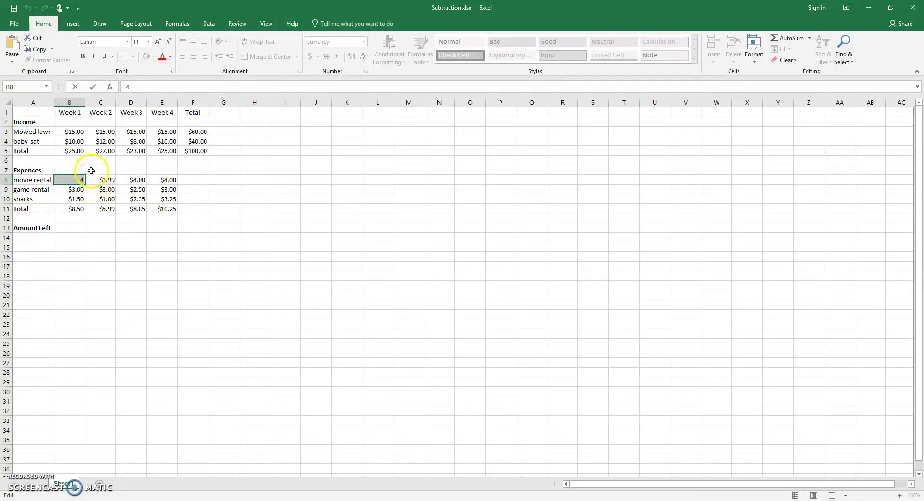
click(94, 179)
drag(62, 180, 188, 197)
click(59, 180)
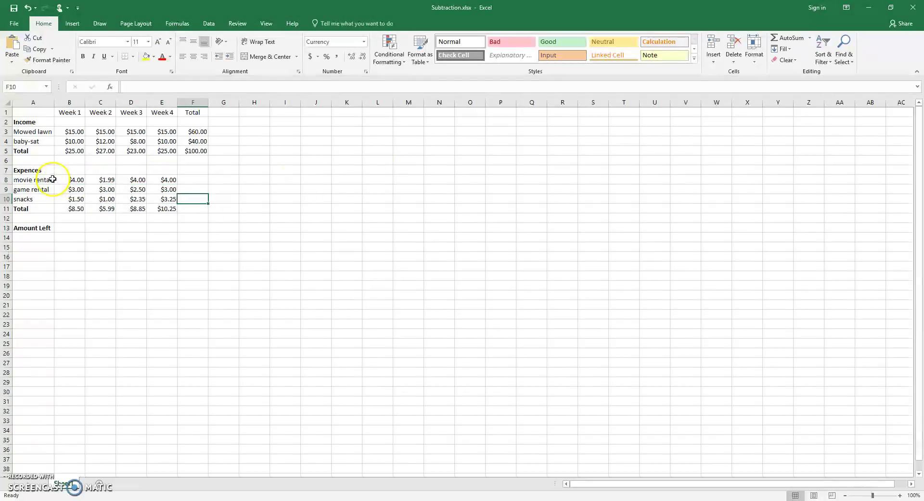
mouse_move(59, 179)
mouse_down()
mouse_move(186, 190)
mouse_move(185, 198)
mouse_up()
click(184, 199)
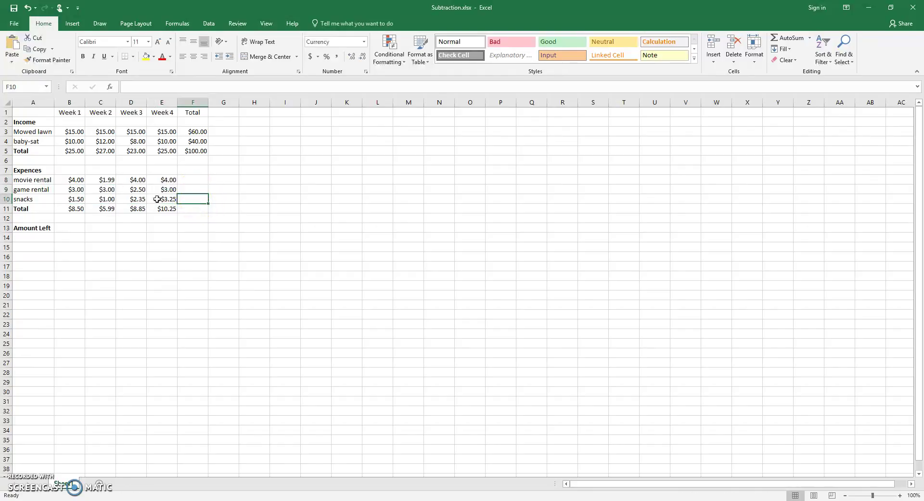
click(70, 179)
drag(126, 180, 192, 211)
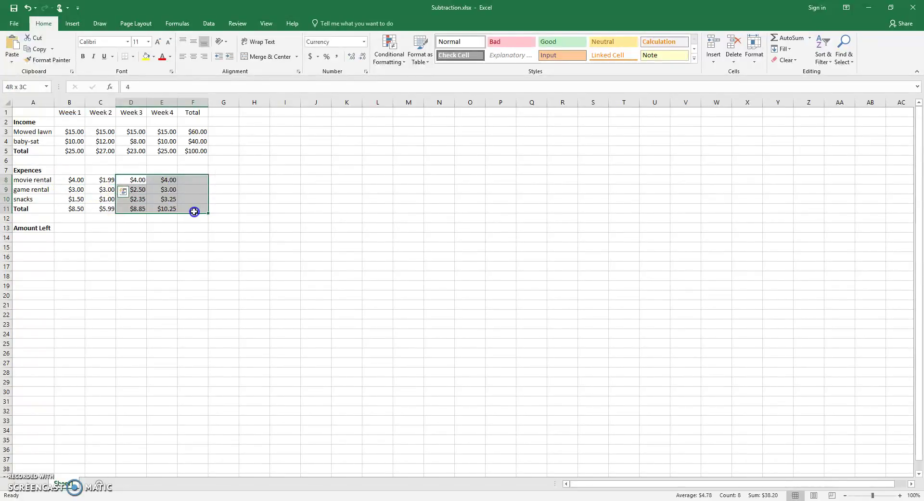
drag(68, 179, 186, 200)
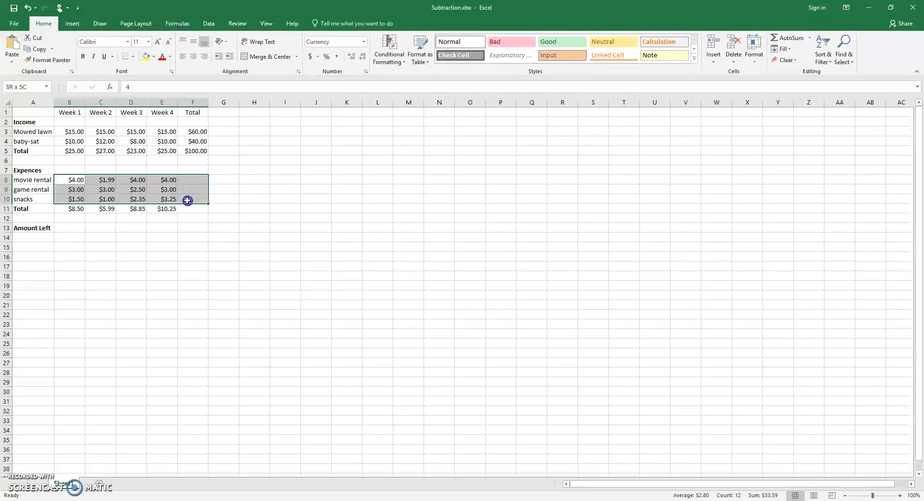
click(785, 37)
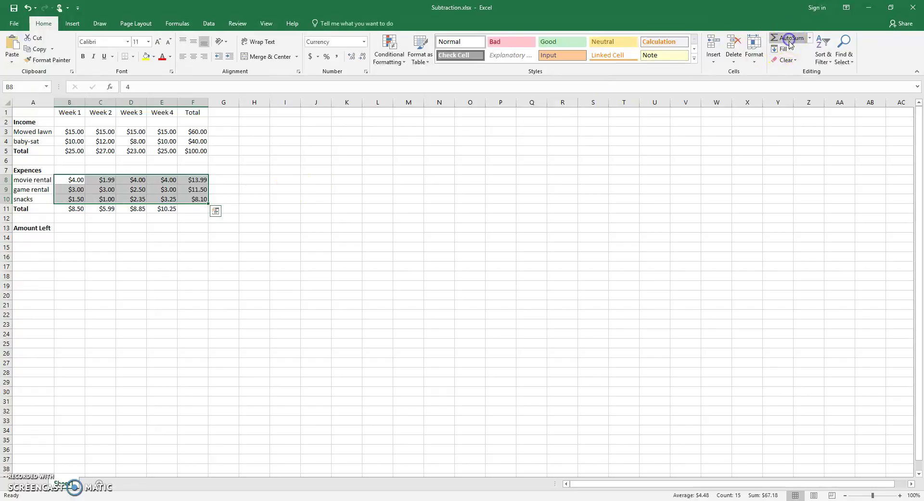
click(193, 210)
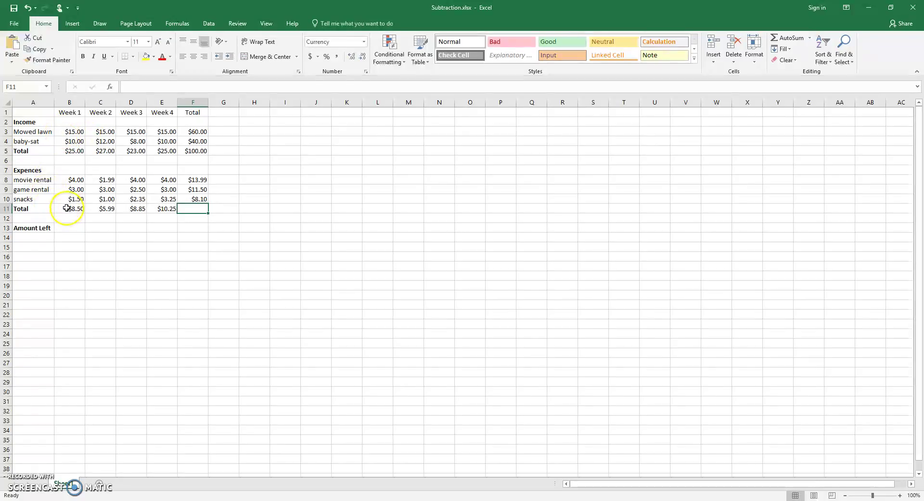
Step: Correct the A7 heading from 'Expences' to 'Expenses' and check the weekly total formulas
click(29, 171)
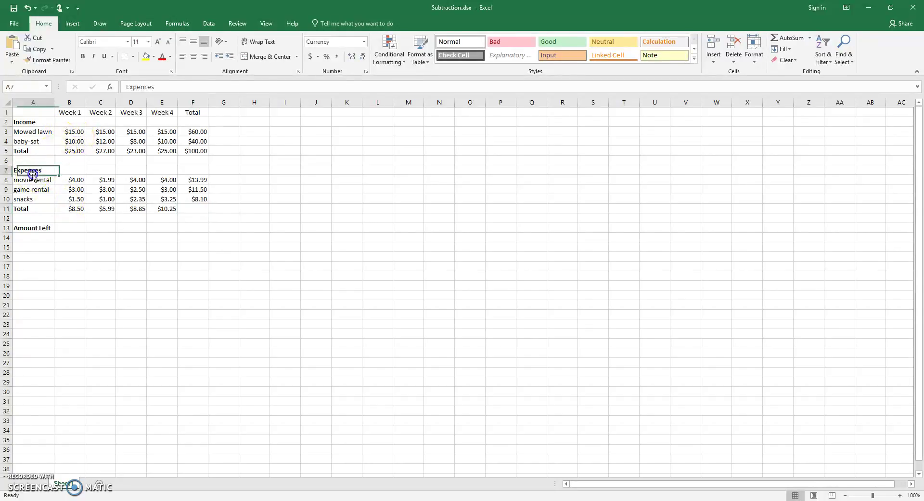
click(145, 88)
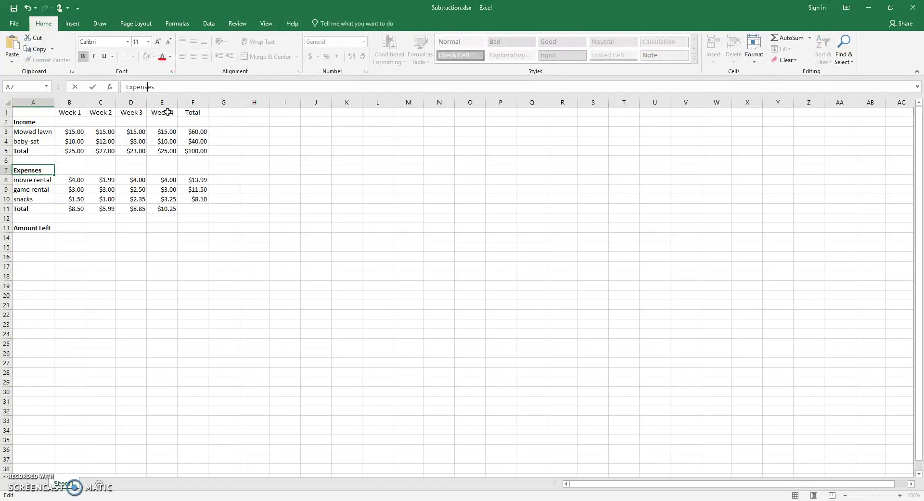
click(223, 188)
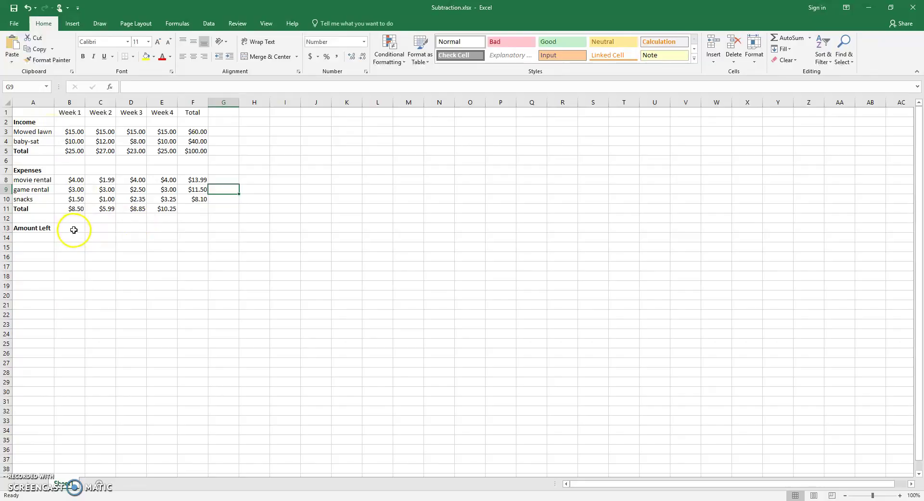
click(75, 210)
click(103, 210)
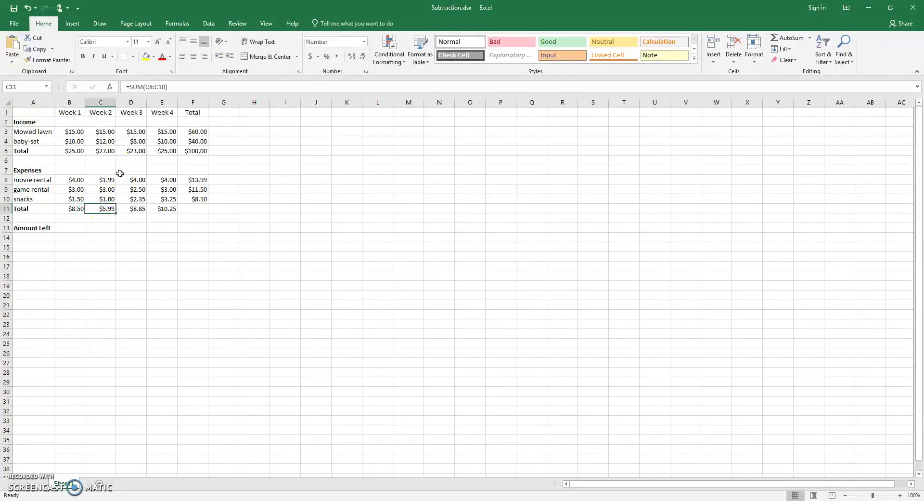
click(104, 151)
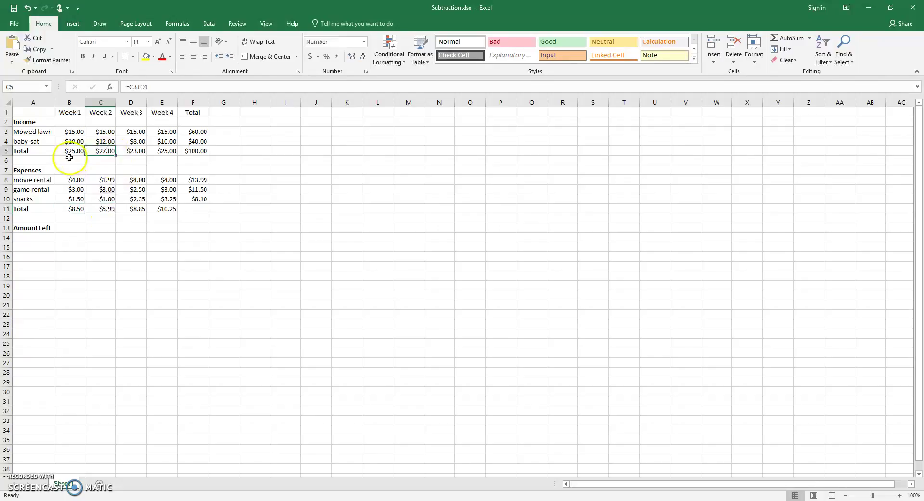
double_click(69, 229)
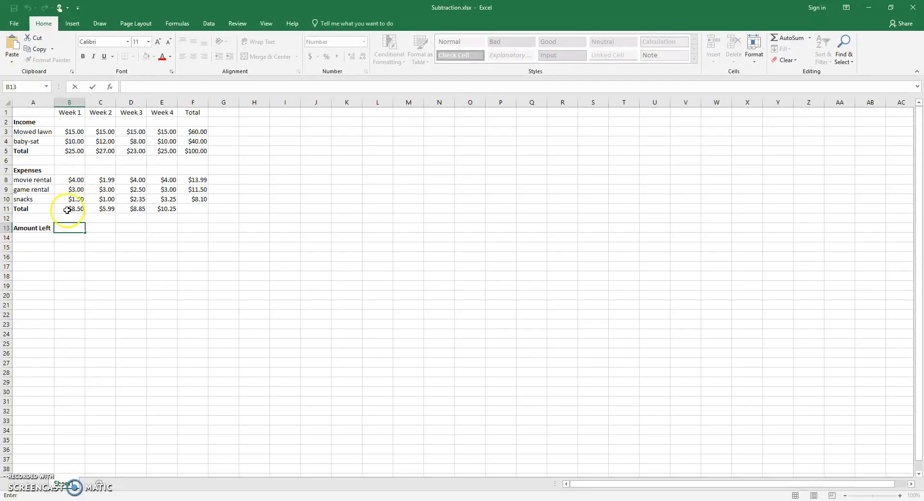
Step: Enter =B5-B11 in B13 so Week 1 Amount Left shows $16.50
key(Escape)
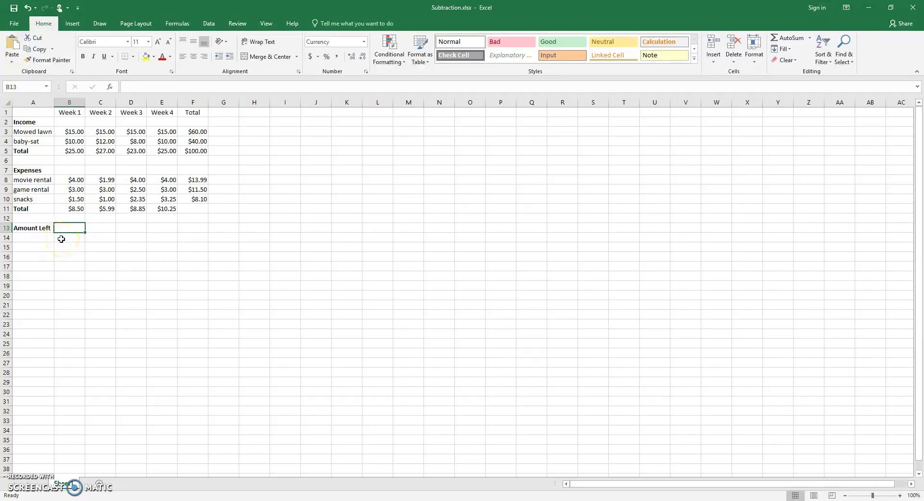
text(=)
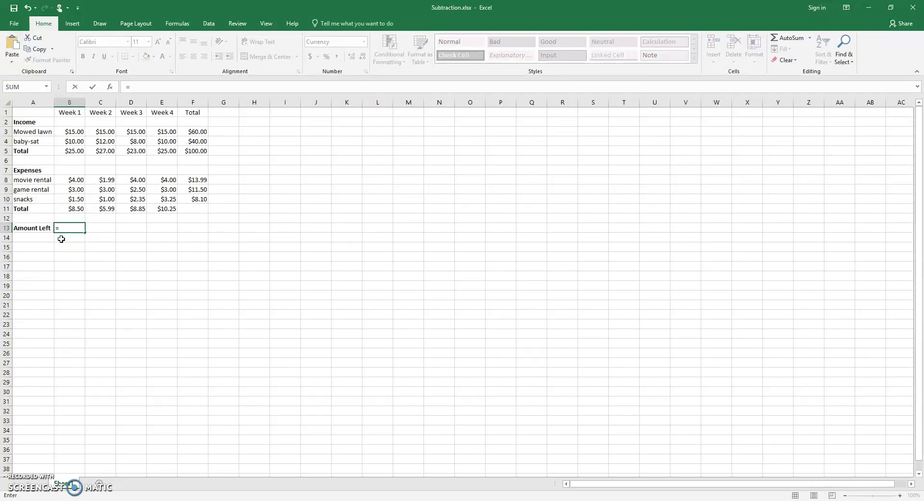
click(76, 152)
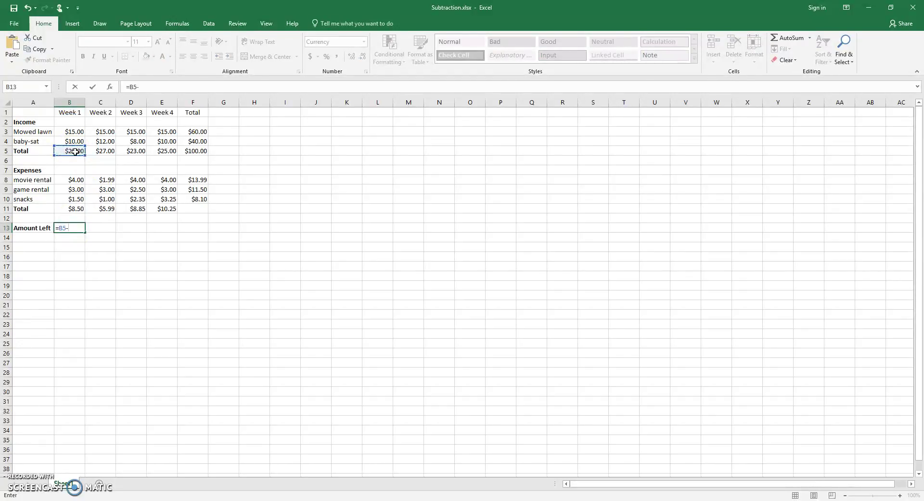
click(70, 208)
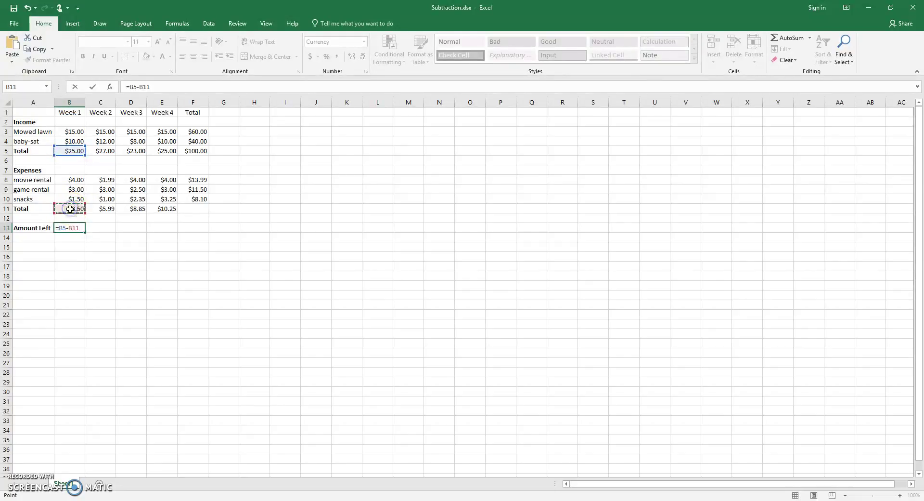
key(Return)
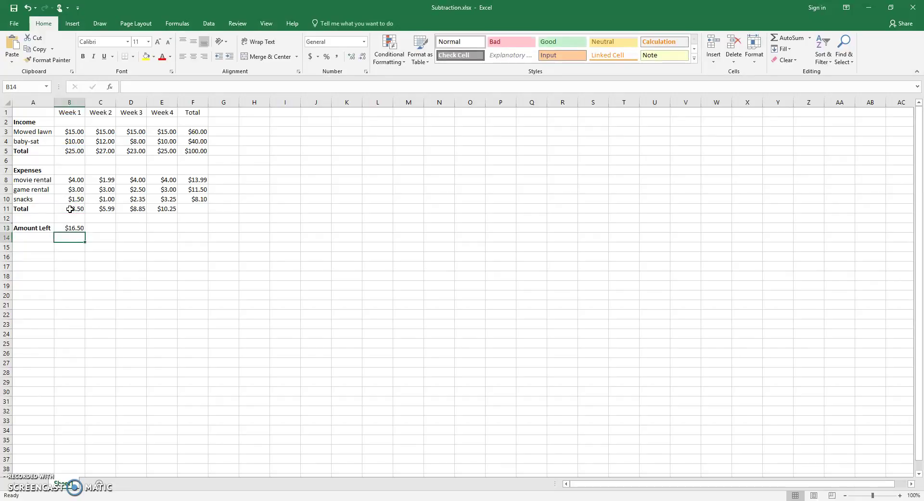
click(104, 222)
click(96, 232)
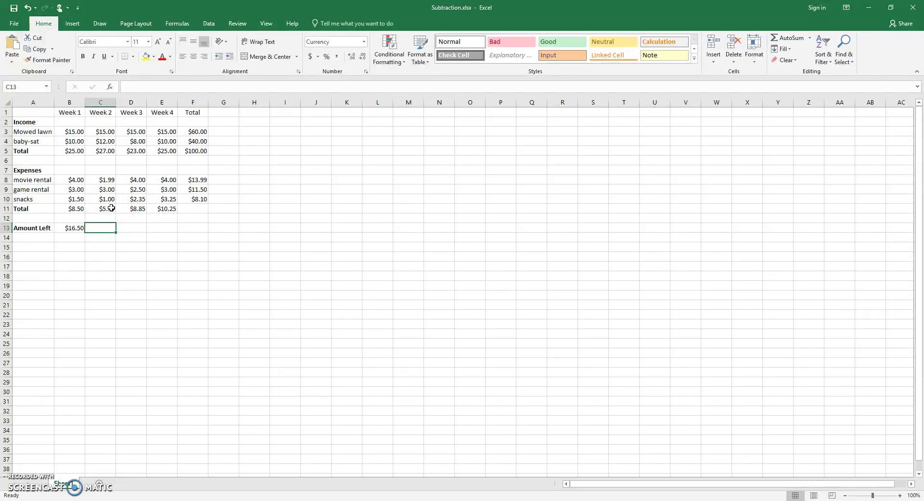
Step: Enter =C5-C11 in C13 so Week 2 Amount Left shows $21.01
text(-)
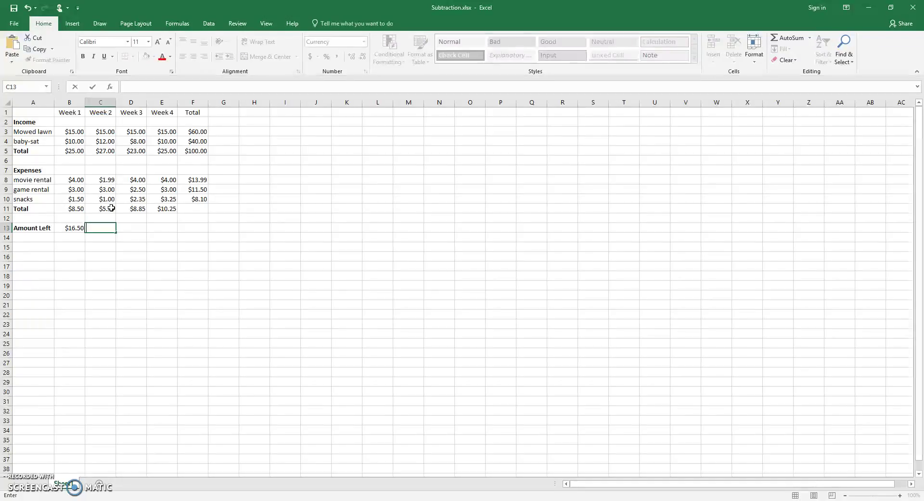
key(BackSpace)
text(=)
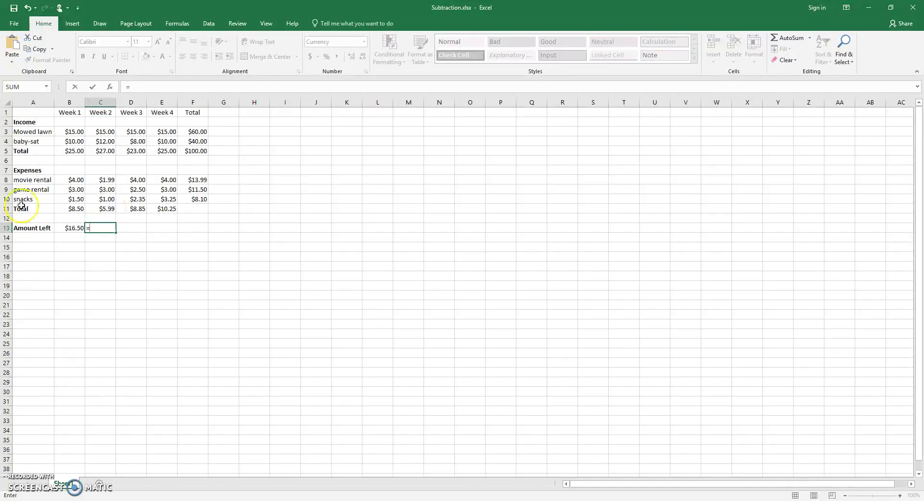
click(100, 151)
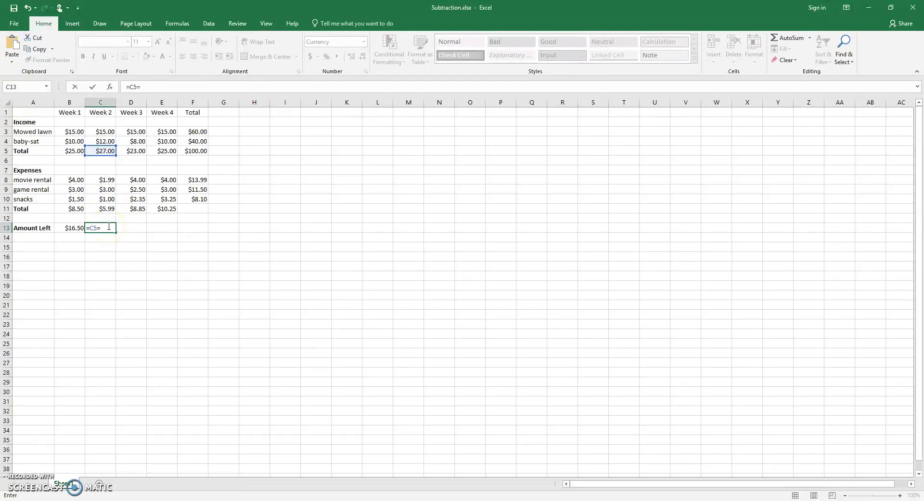
text(-)
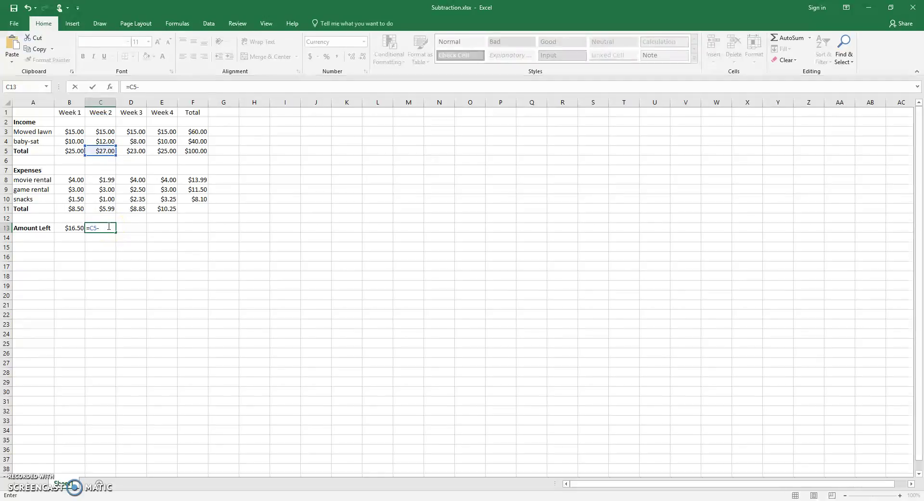
click(98, 207)
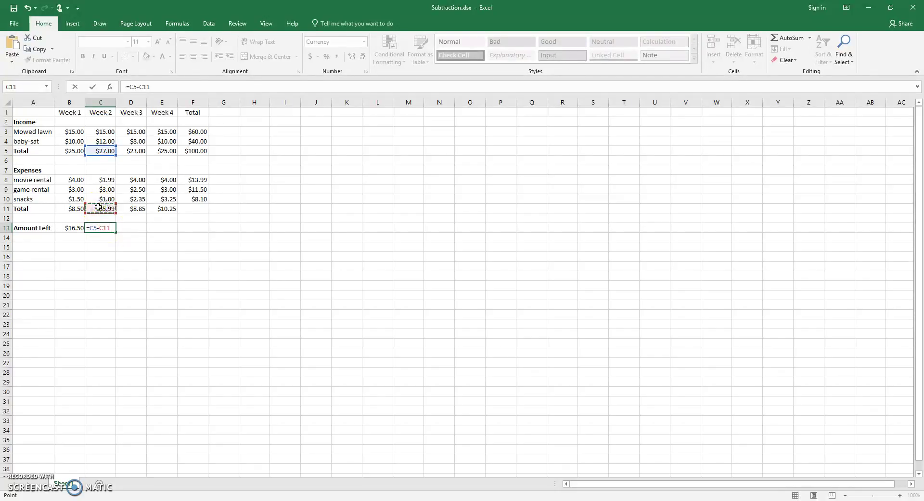
key(Return)
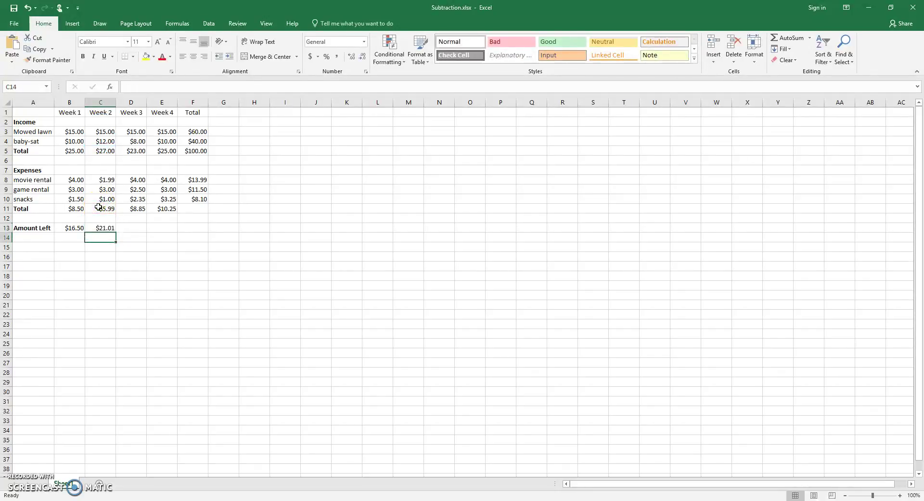
click(139, 228)
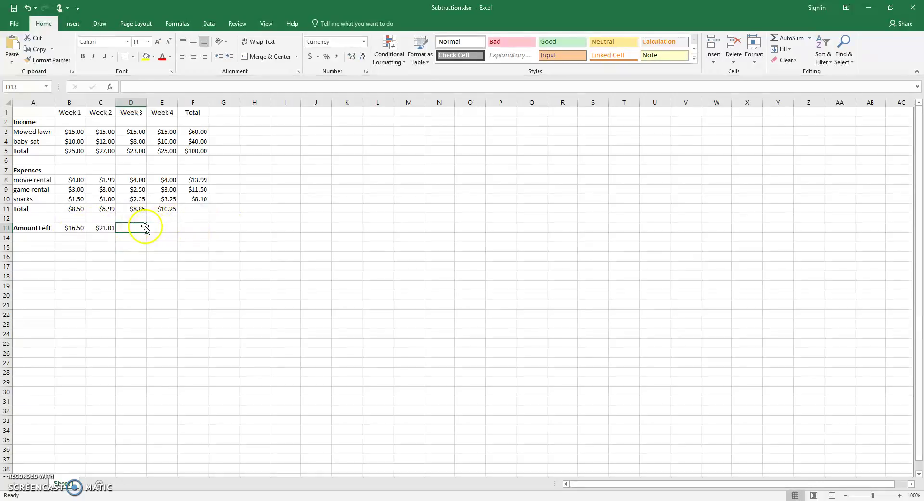
Step: Inspect the Week 3 income total formula in D5, leaving its total unchanged
click(138, 151)
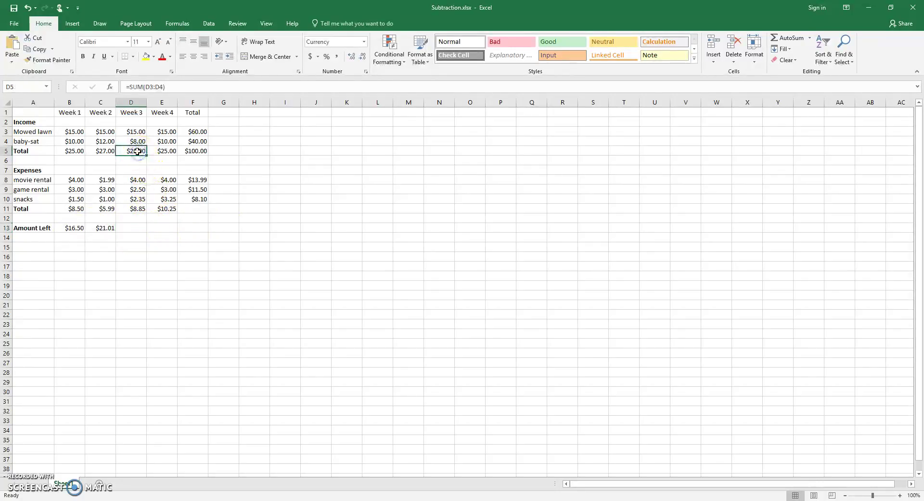
click(169, 87)
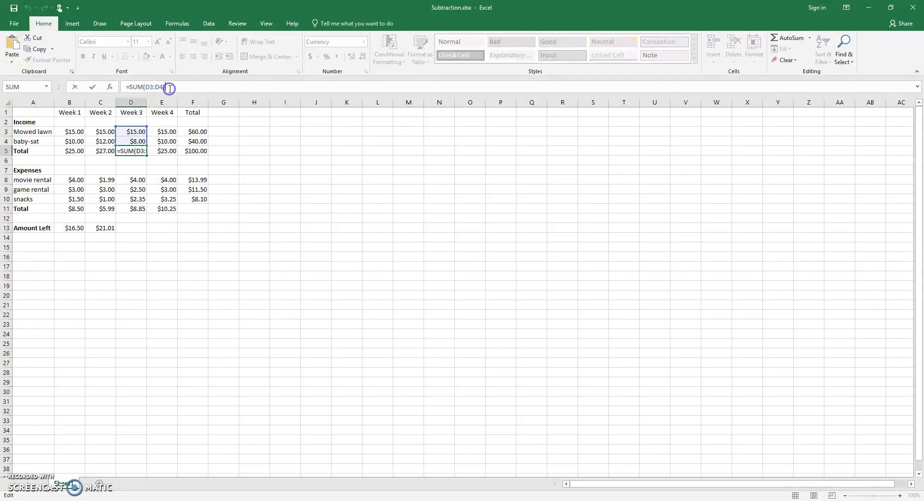
click(236, 151)
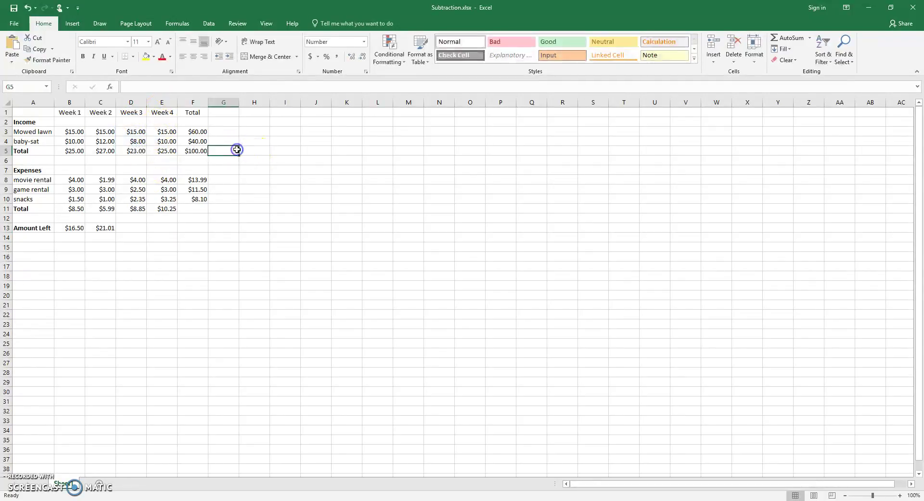
Step: Build the Week 3 Amount Left formula =D5-D11 in D13
click(134, 231)
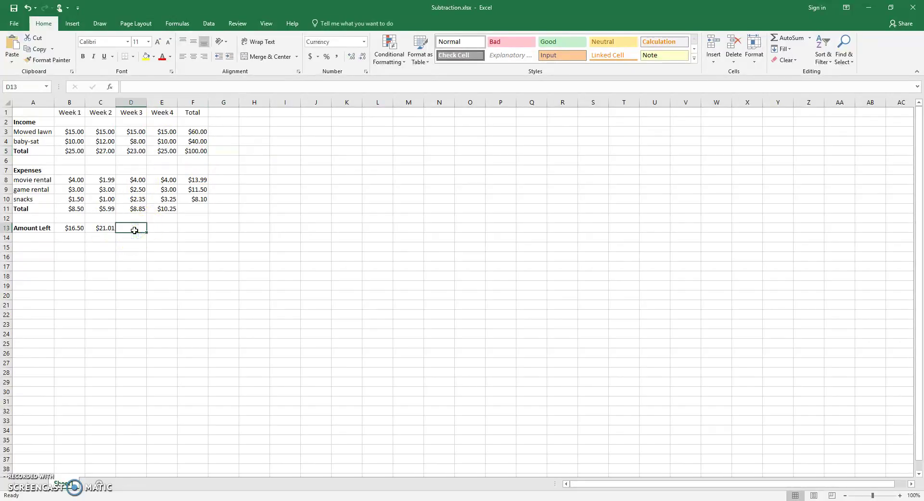
text(=)
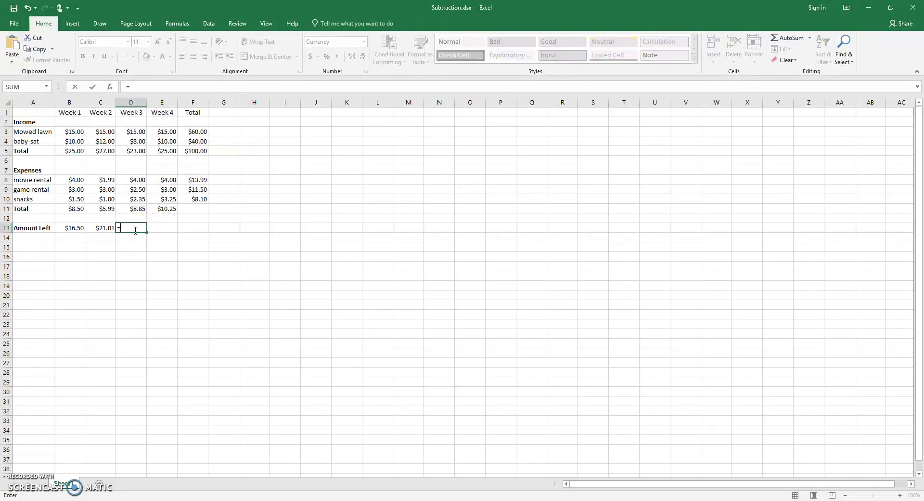
click(136, 151)
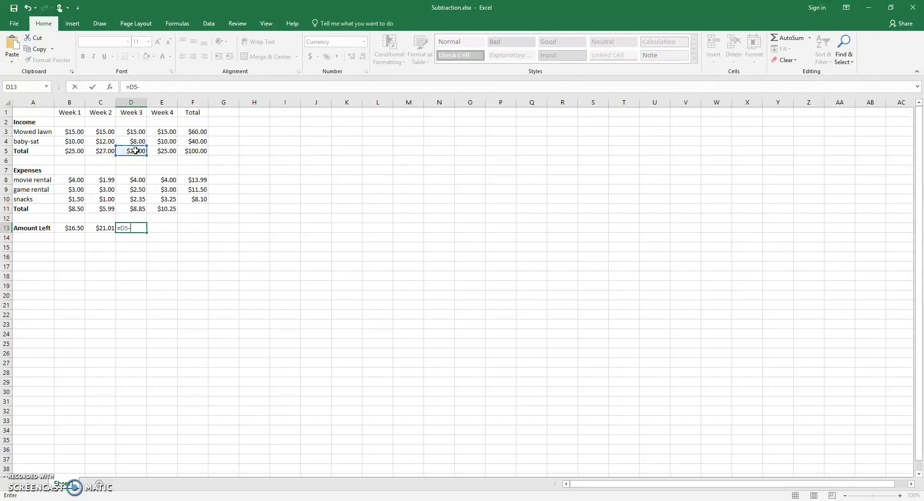
click(133, 208)
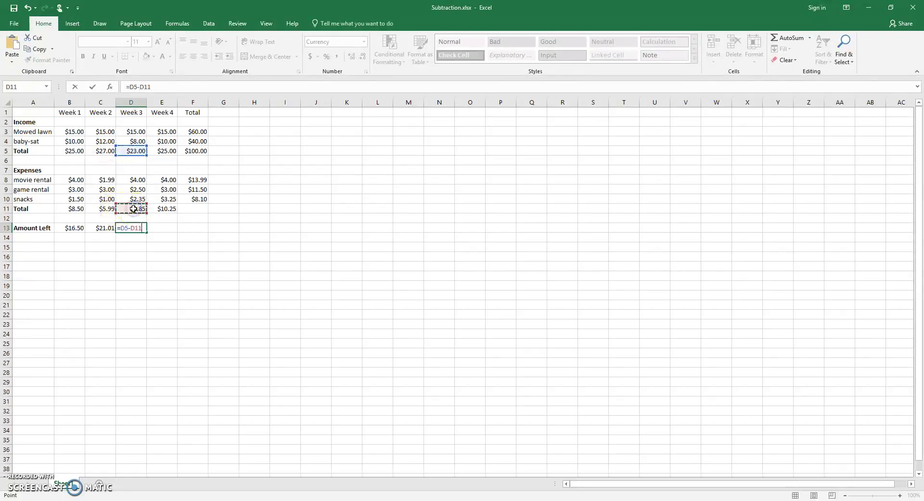
Step: Commit D13's formula and delete the broken formula from F11
key(Return)
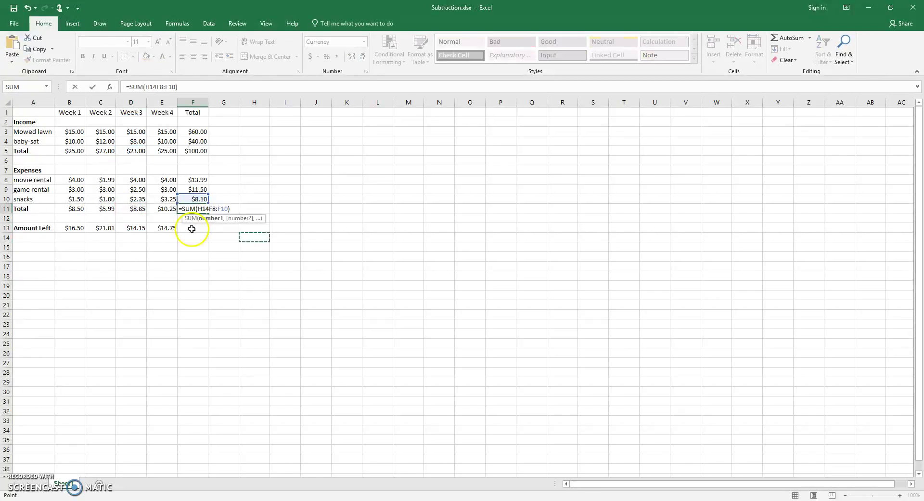
click(191, 228)
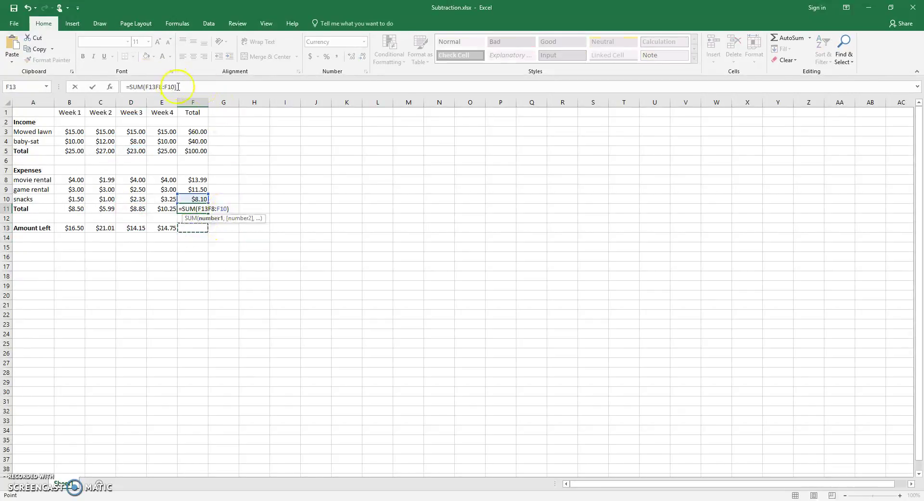
drag(178, 87, 118, 87)
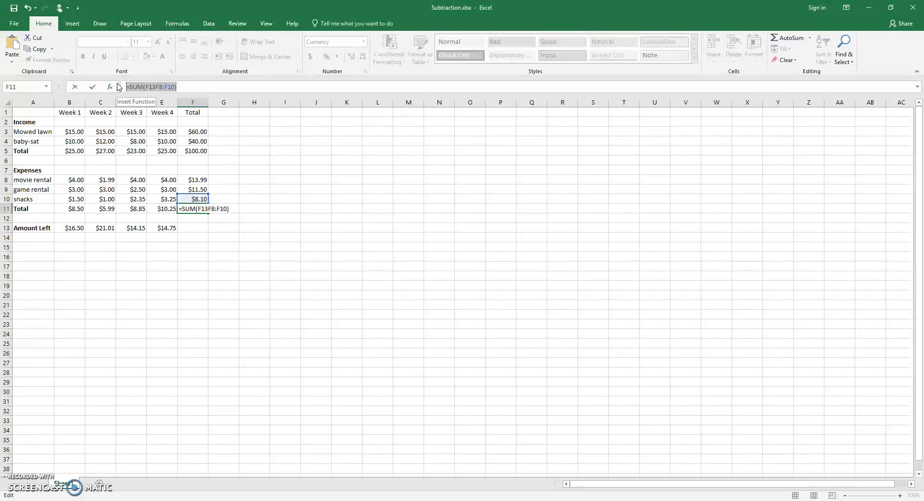
key(BackSpace)
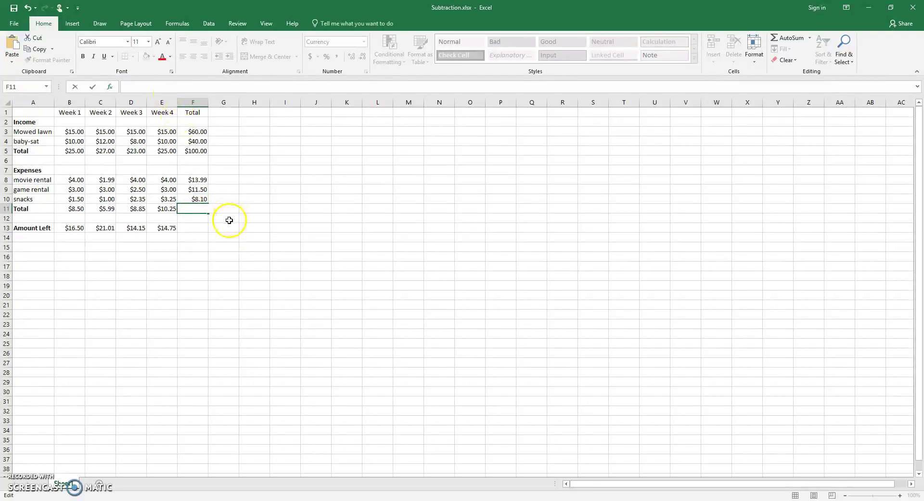
click(229, 220)
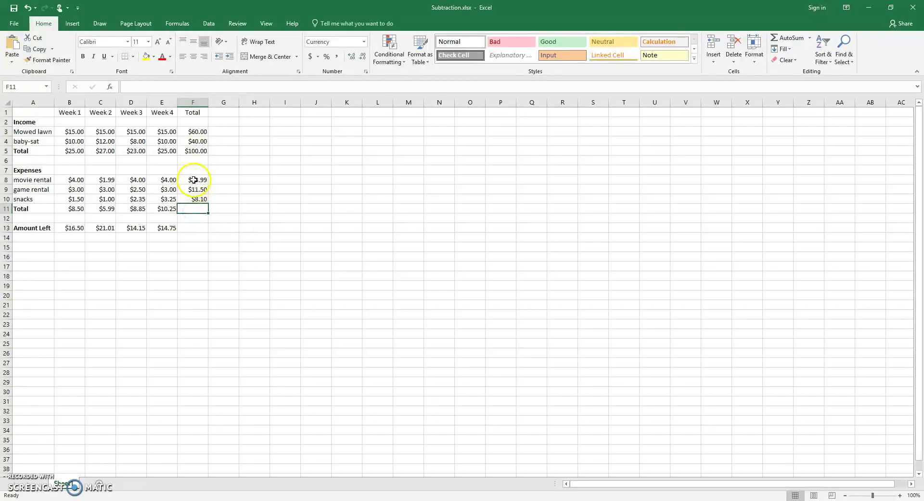
Step: AutoSum the expense totals F8:F10 into F11, giving $33.59
drag(191, 180, 193, 208)
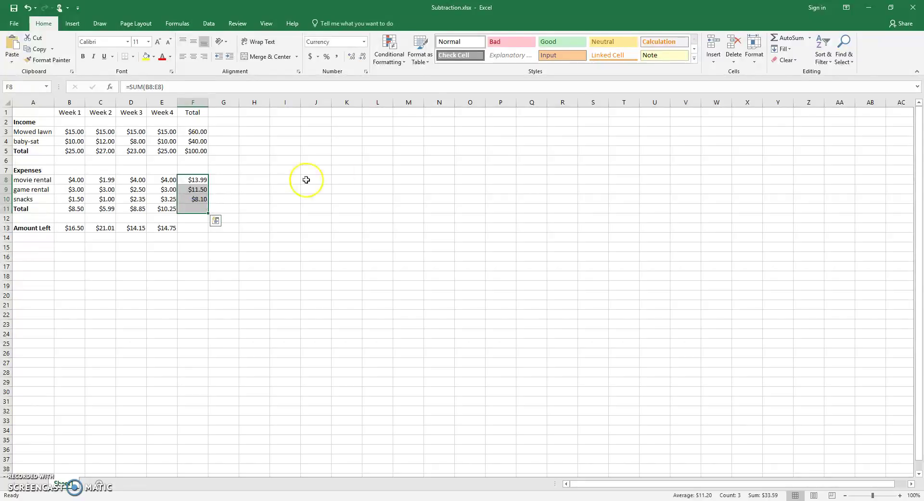
click(792, 38)
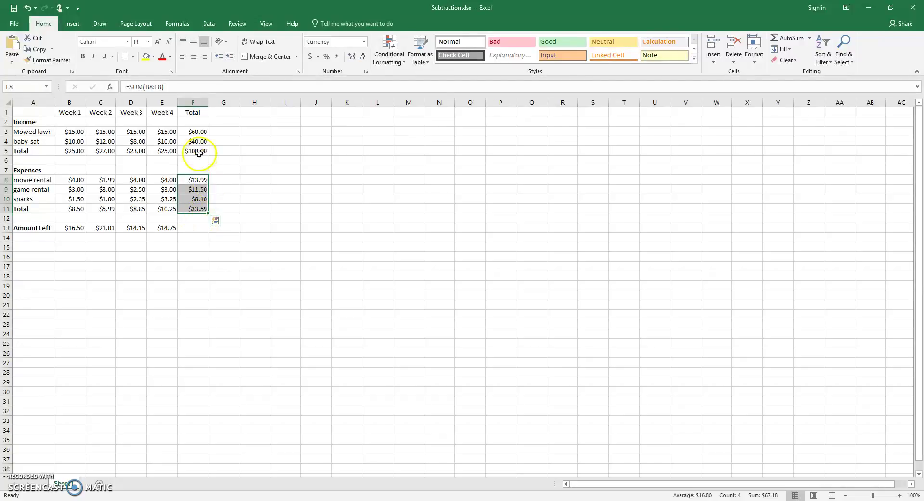
click(195, 230)
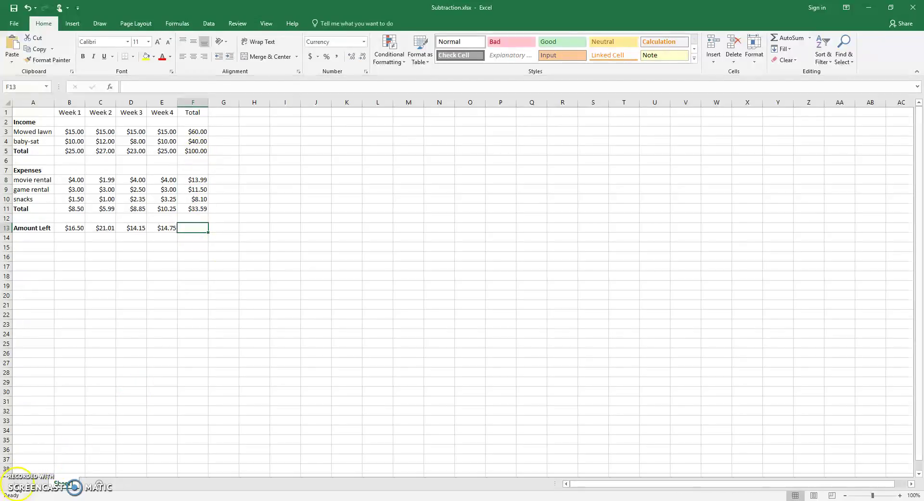
Step: Select row 1 and bold the Week 1–4 and Total labels
click(7, 112)
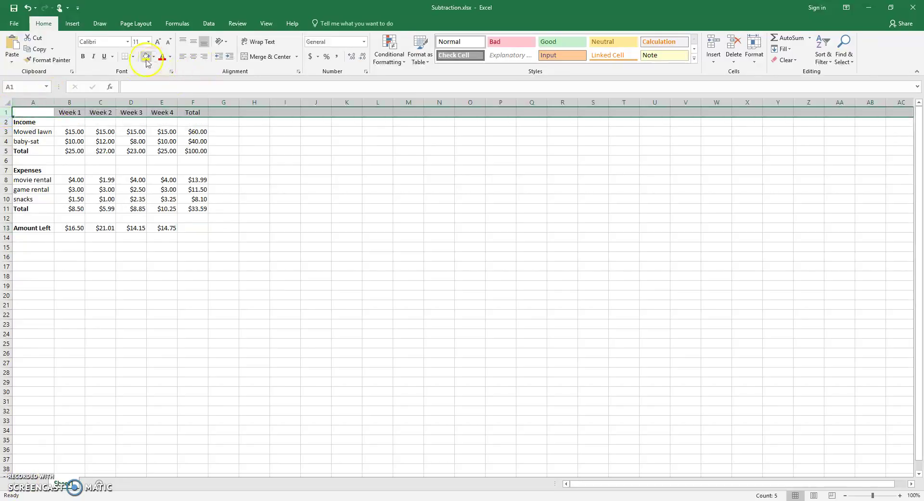
click(88, 57)
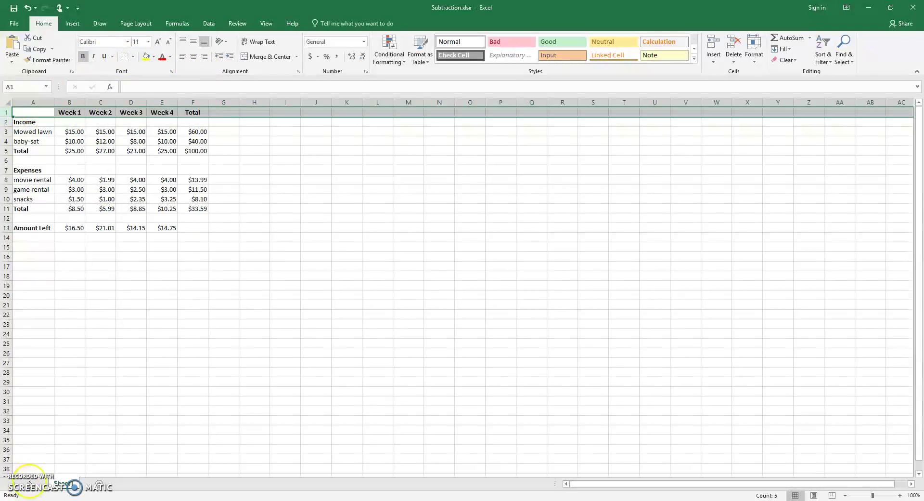